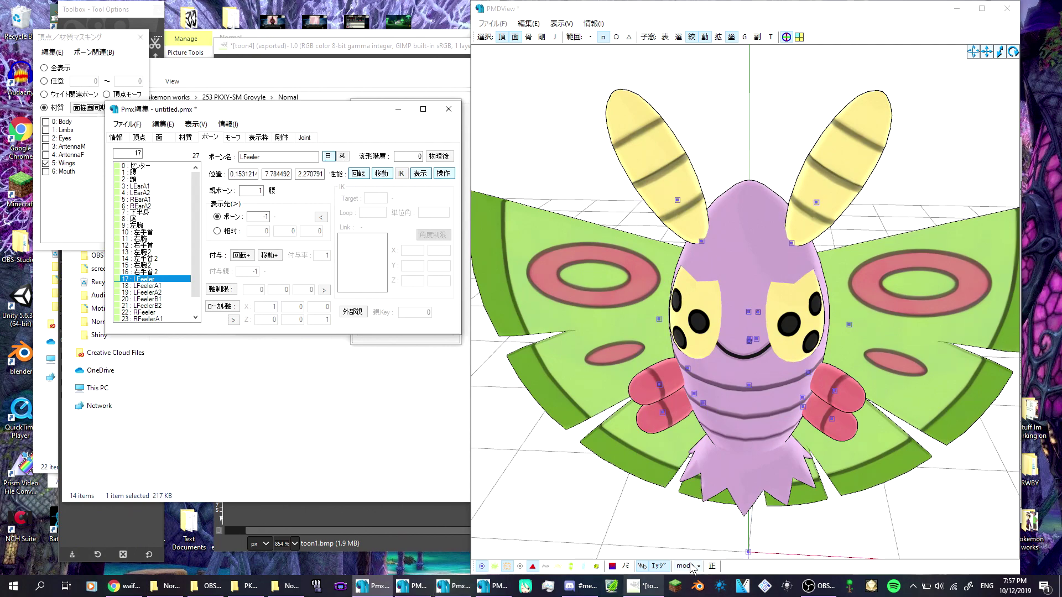
# Inspect the vertex weights of the LFeeler and LFeelerA1 bones on the wireframe model
pyautogui.click(139, 285)
pyautogui.click(138, 280)
pyautogui.moveTo(637, 352); pyautogui.dragTo(398, 347, button='right')
pyautogui.click(161, 286)
pyautogui.click(160, 281)
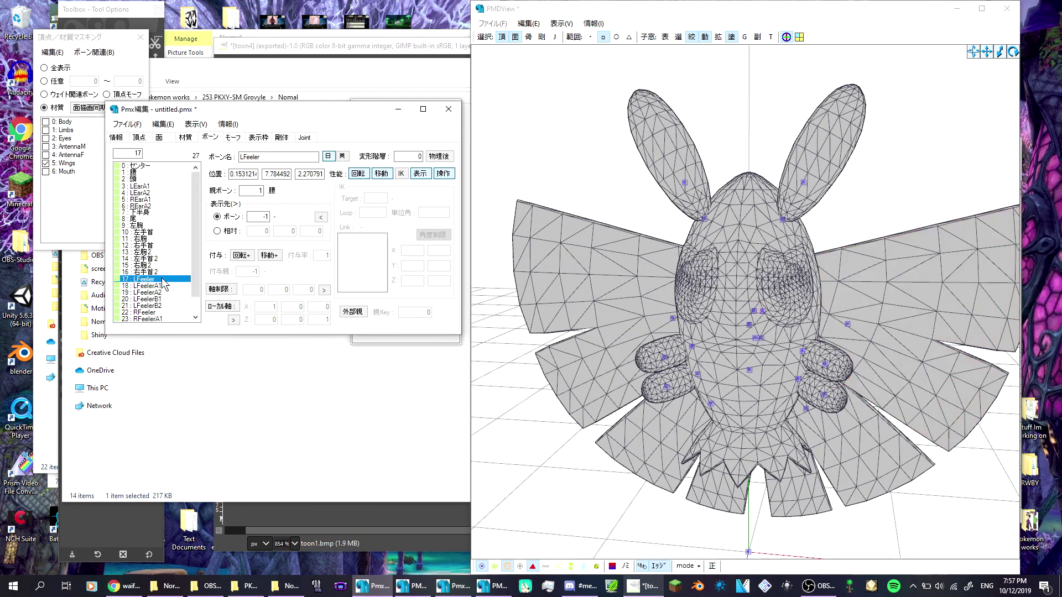
pyautogui.click(164, 299)
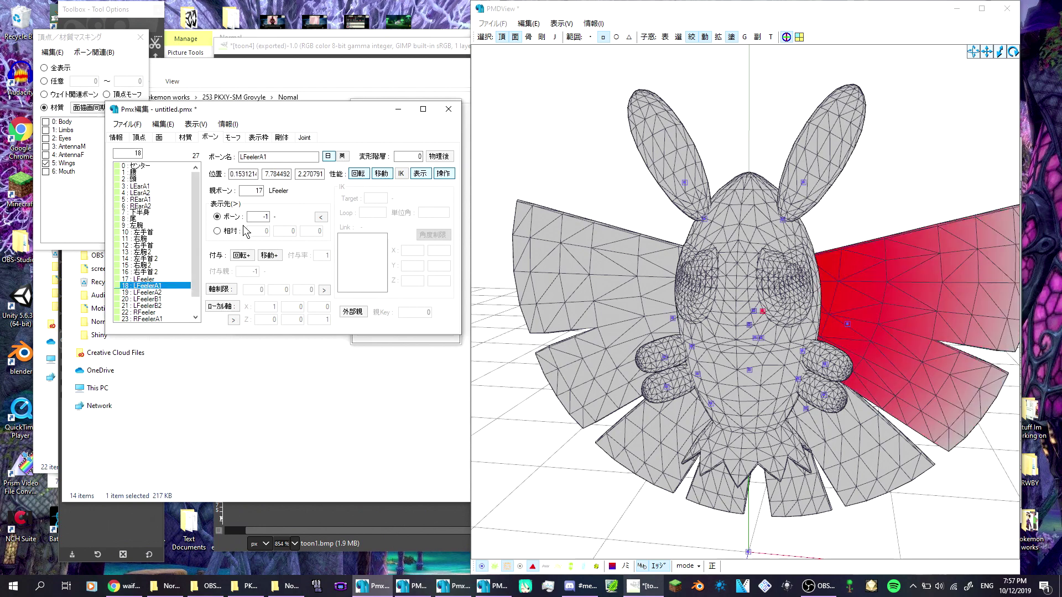
pyautogui.click(162, 280)
# Switch to Chrome, open translate.google.com in a new tab and translate "wing" from English to Japanese
pyautogui.click(124, 586)
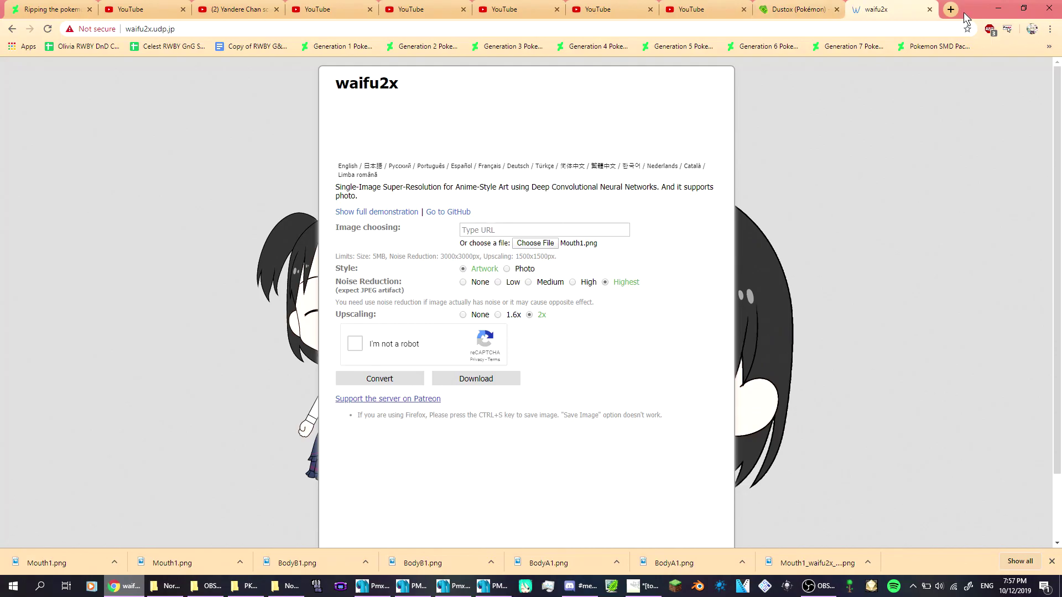
pyautogui.click(951, 9)
pyautogui.write('translate.google.com')
pyautogui.press('Return')
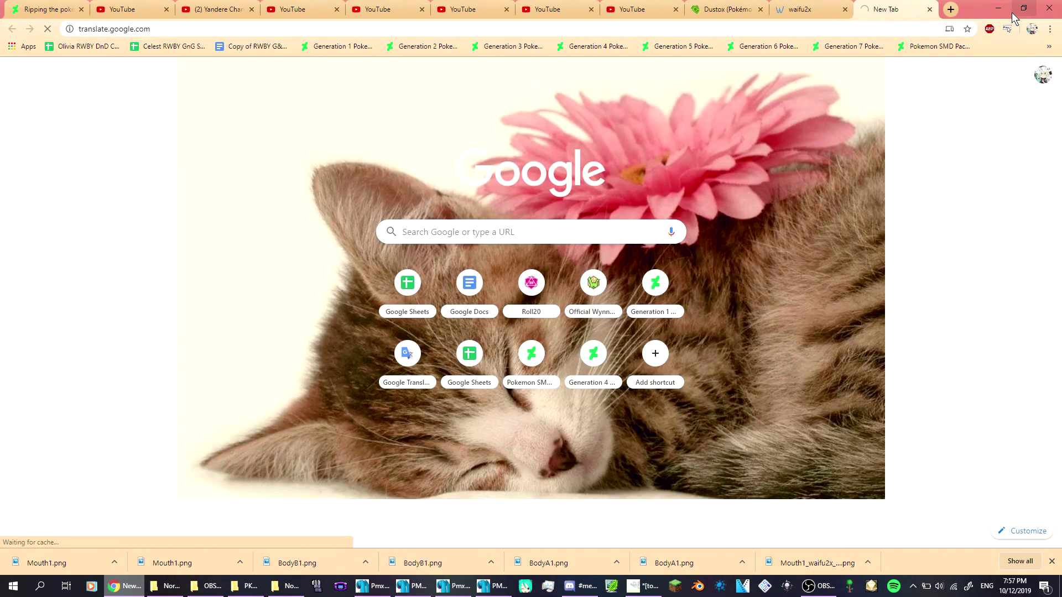
pyautogui.write('wing')
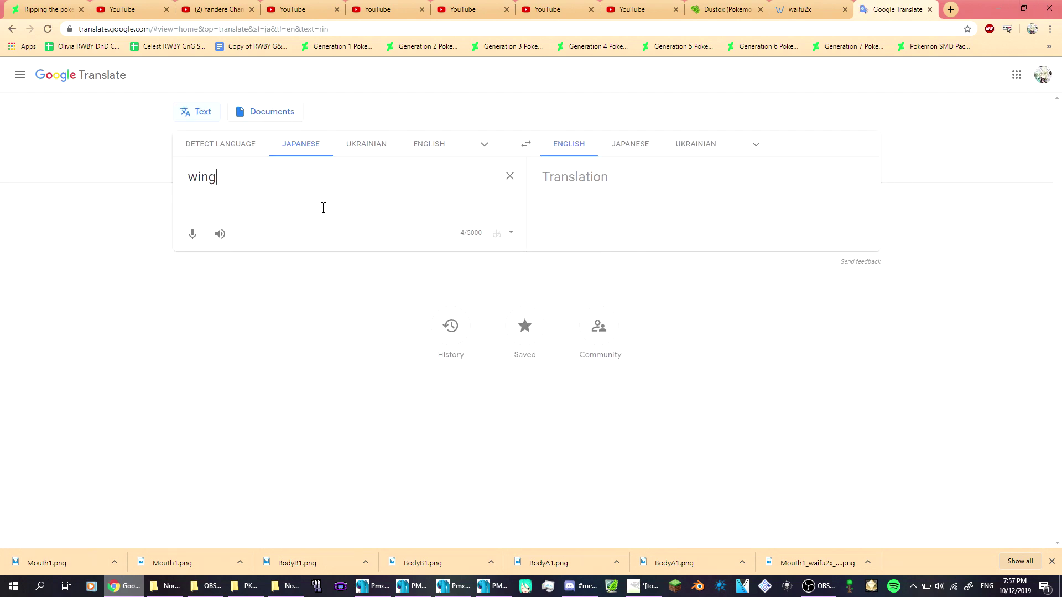
pyautogui.click(527, 145)
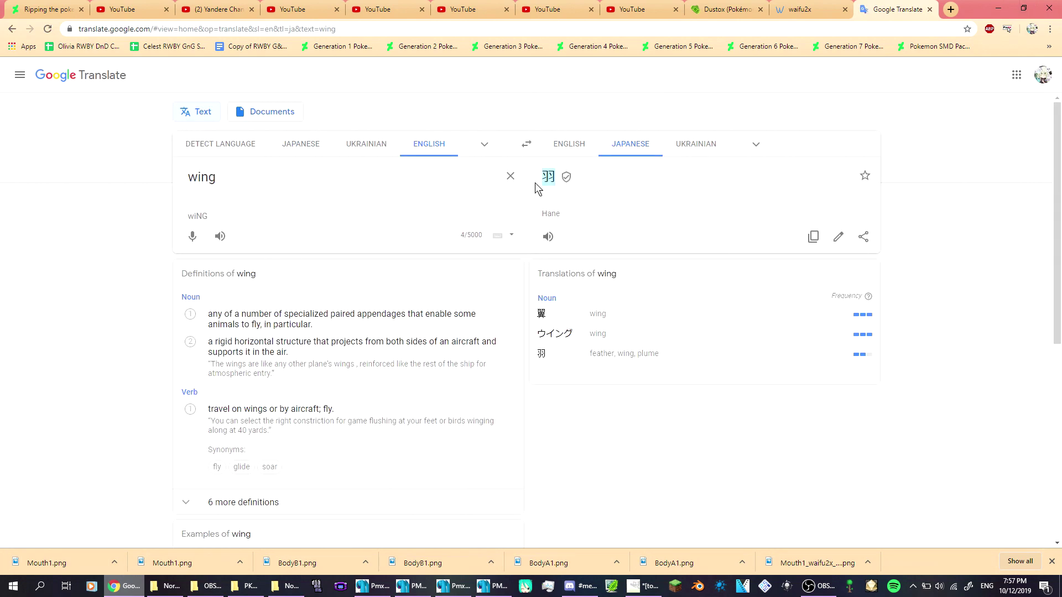
# Copy the Japanese translation 羽 for wing
pyautogui.click(547, 177)
pyautogui.moveTo(537, 177); pyautogui.dragTo(555, 177)
pyautogui.rightClick(552, 176)
pyautogui.click(566, 183)
# Switch back to PMX Editor and rename the five left feeler bones, 17 to 21, to 左羽
pyautogui.click(373, 587)
pyautogui.click(411, 586)
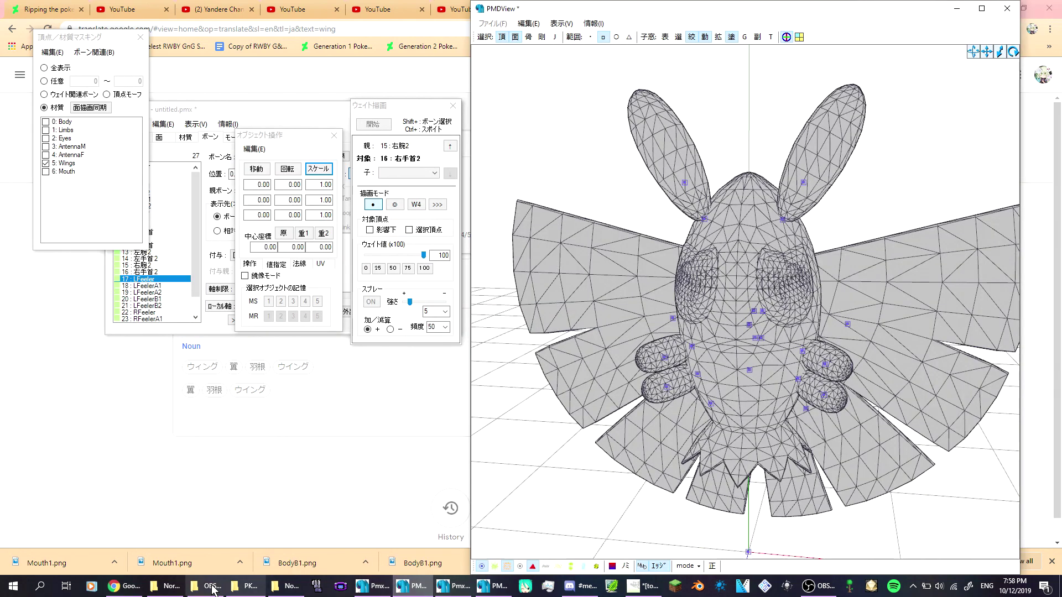
pyautogui.click(213, 590)
pyautogui.click(135, 284)
pyautogui.keyDown('shift'); pyautogui.click(148, 305); pyautogui.keyUp('shift')
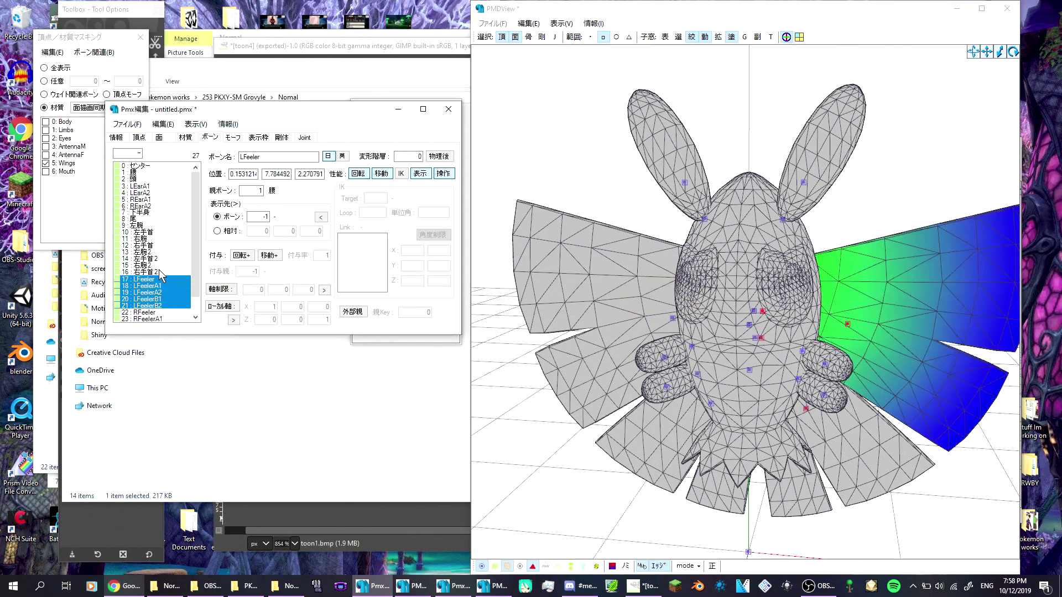
pyautogui.keyDown('ctrl'); pyautogui.click(145, 258); pyautogui.keyUp('ctrl')
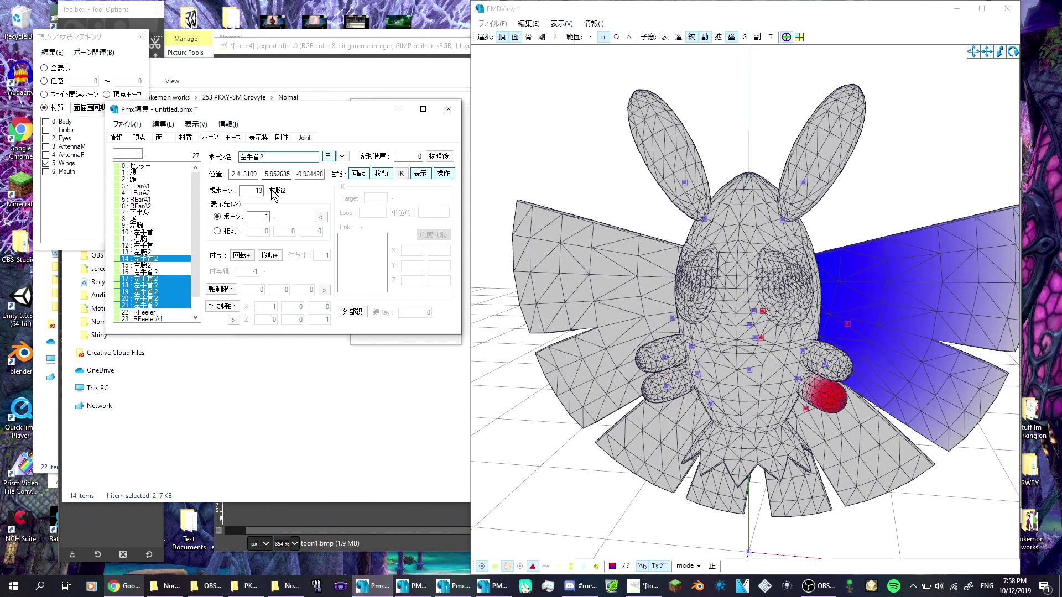
pyautogui.keyDown('ctrl'); pyautogui.click(147, 259); pyautogui.keyUp('ctrl')
pyautogui.rightClick(279, 161)
pyautogui.click(235, 215)
# Number the left wing bones 18 to 21 as 左羽1, 左羽2, 左羽3 and 左羽4
pyautogui.write('1')
pyautogui.click(164, 291)
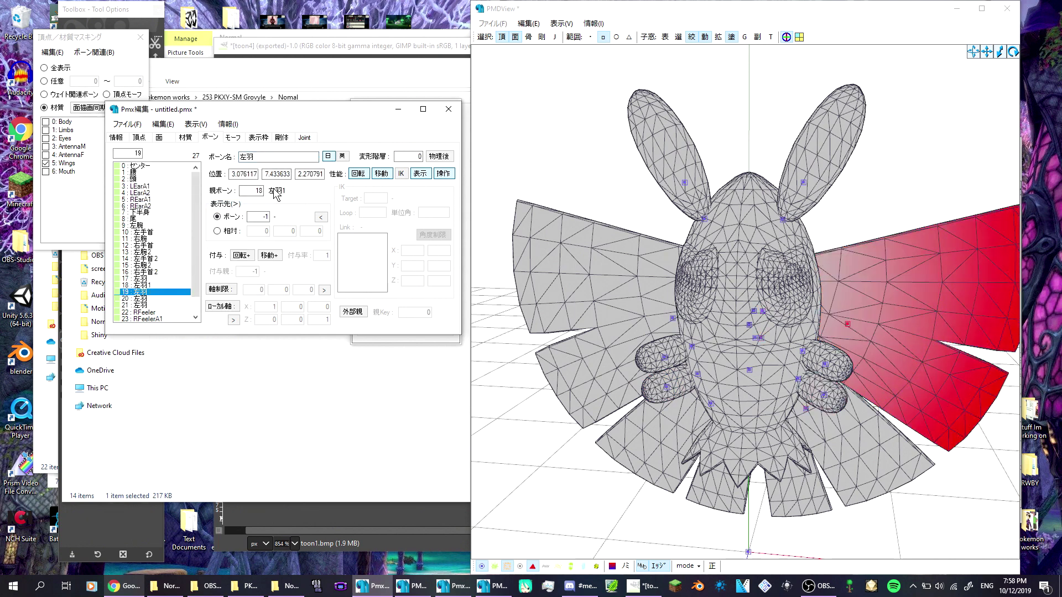
pyautogui.click(149, 299)
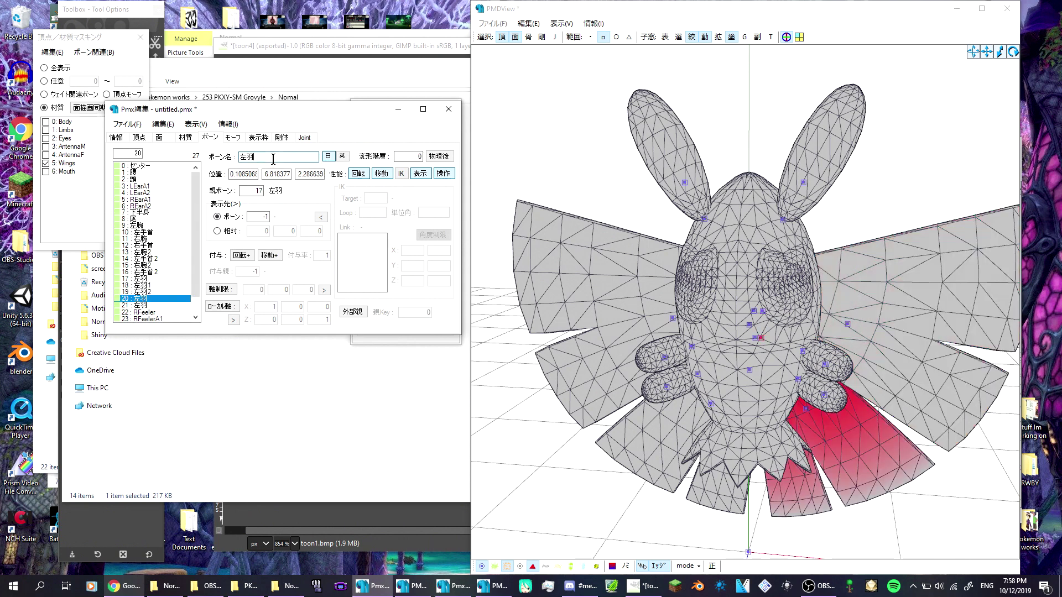
pyautogui.click(155, 304)
pyautogui.write('4')
# Rename the five right feeler bones, 22 to 26, to 右羽
pyautogui.scroll(-1, 178, 310)
pyautogui.moveTo(168, 292); pyautogui.dragTo(151, 319)
pyautogui.click(152, 252)
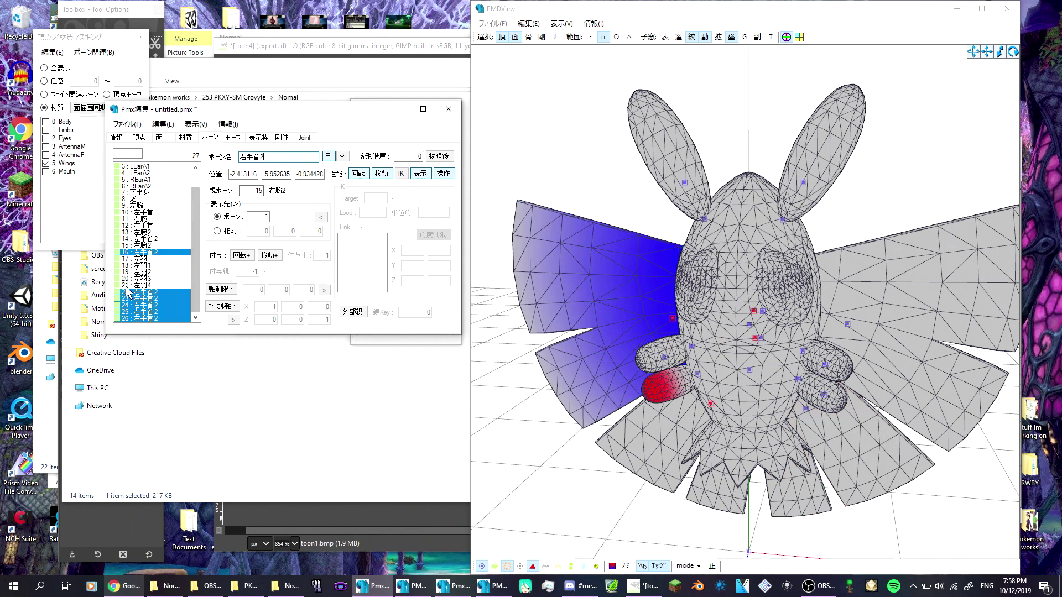
pyautogui.hotkey('ctrl', 'v')
pyautogui.moveTo(245, 157); pyautogui.dragTo(281, 157)
pyautogui.rightClick(281, 157)
pyautogui.click(181, 204)
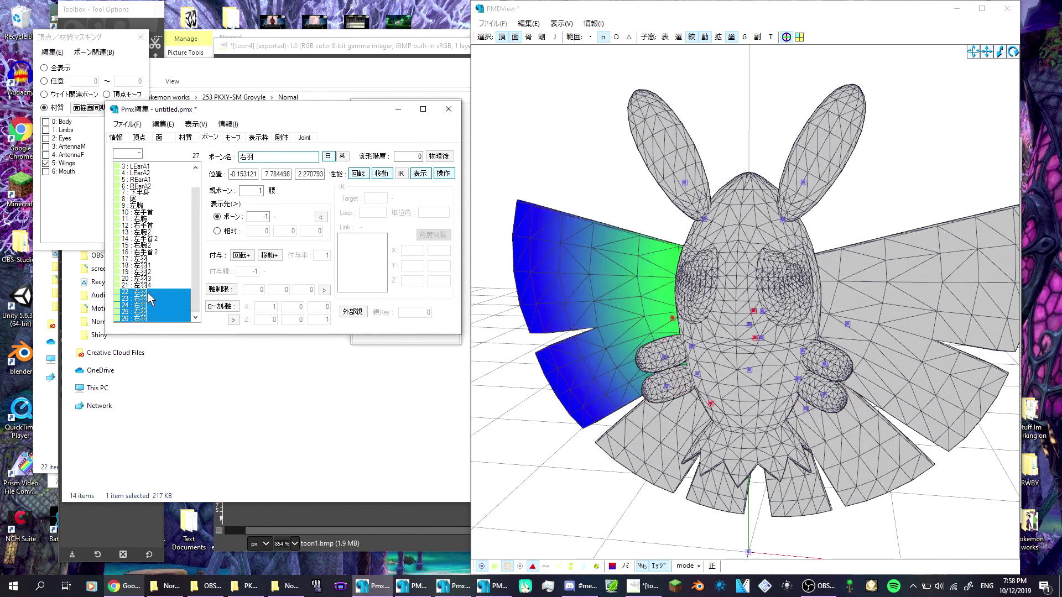
# Number the right wing bones 23 to 26 as 右羽1, 右羽2, 右羽3 and 右羽4
pyautogui.click(154, 299)
pyautogui.click(285, 157)
pyautogui.write('1')
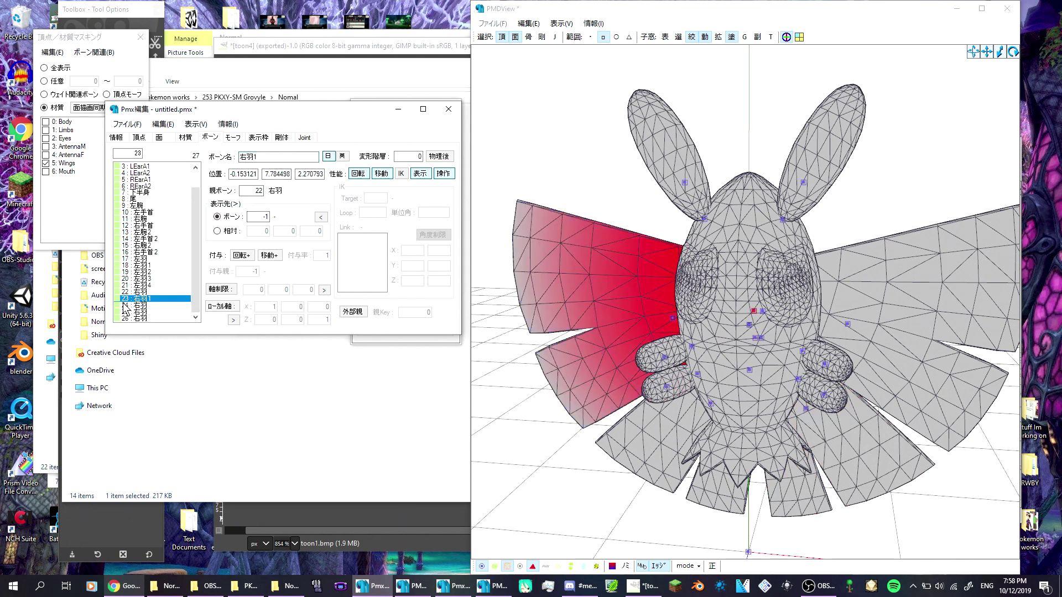
pyautogui.click(126, 306)
pyautogui.click(145, 312)
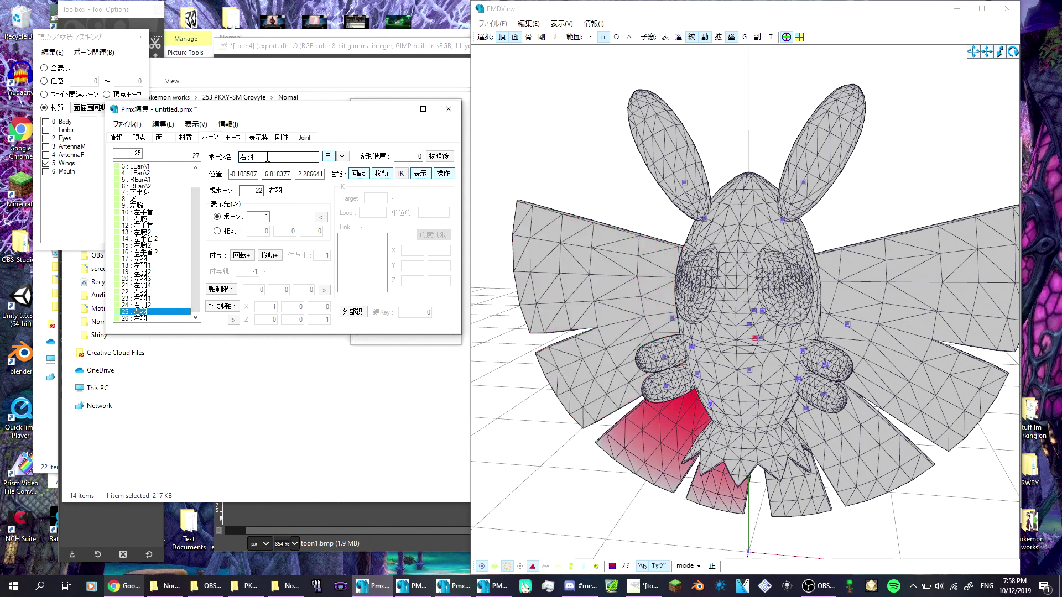
pyautogui.click(145, 319)
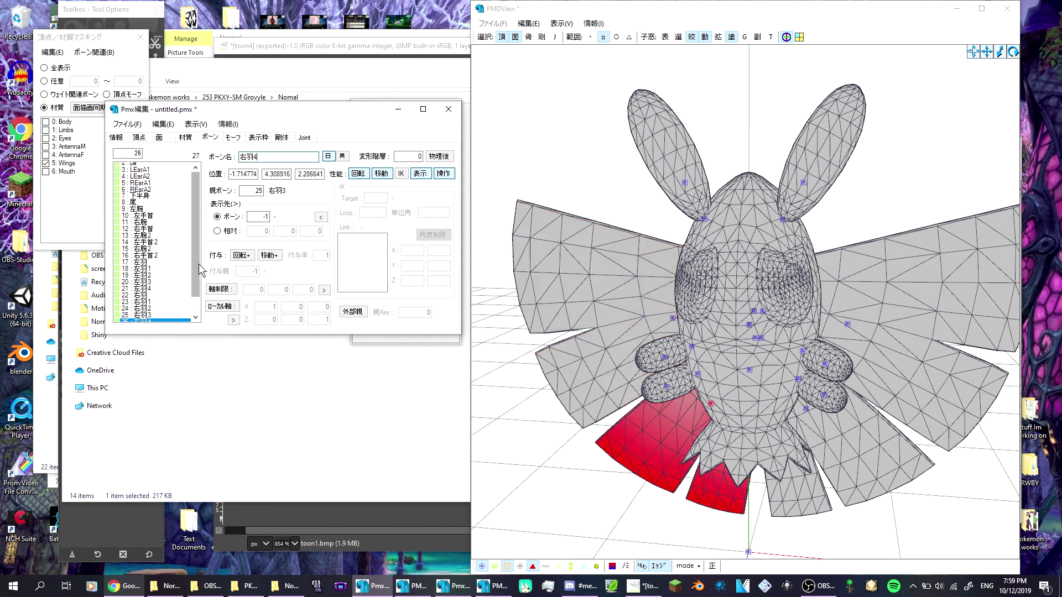
# Switch to Google Translate in Chrome, translate "ear" from English to Japanese and copy the result 耳
pyautogui.hotkey('alt', 'Tab')
pyautogui.write('w')
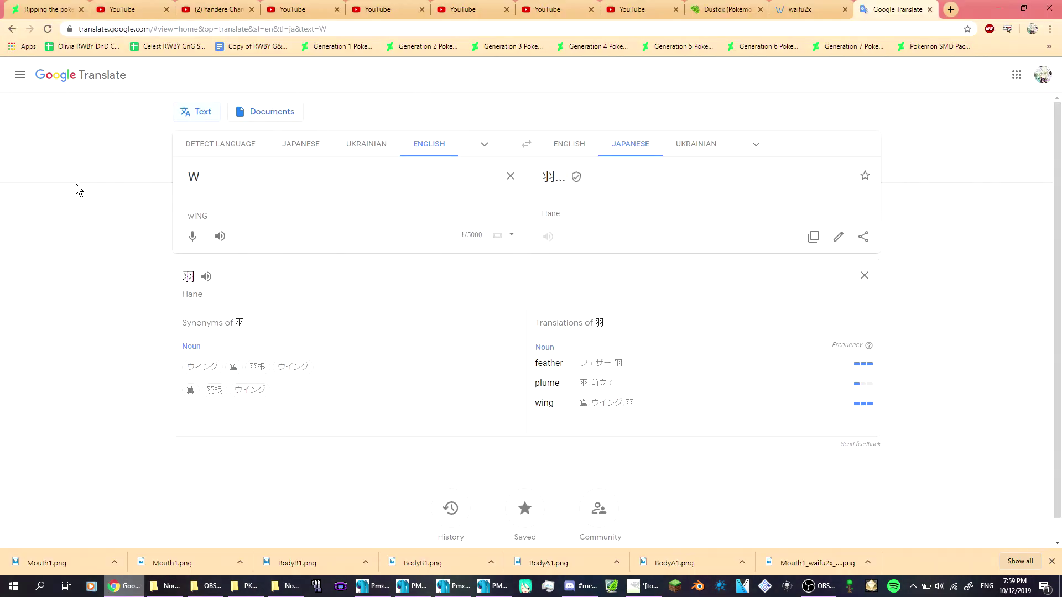
pyautogui.press('BackSpace')
pyautogui.write('ear')
pyautogui.moveTo(578, 173); pyautogui.dragTo(543, 177)
pyautogui.rightClick(543, 178)
pyautogui.click(574, 198)
pyautogui.click(929, 9)
pyautogui.rightClick(554, 176)
pyautogui.click(573, 187)
# Switch back to PMX Editor and rename the four ear bones, 3 to 6, to 耳
pyautogui.click(373, 587)
pyautogui.click(125, 586)
pyautogui.click(125, 587)
pyautogui.moveTo(143, 193); pyautogui.dragTo(161, 206)
pyautogui.doubleClick(250, 157)
pyautogui.rightClick(250, 156)
pyautogui.click(177, 203)
# Copy the 左 character from the name of bone 10 and prefix it to ear bones 3 and 4, making 左耳
pyautogui.click(160, 233)
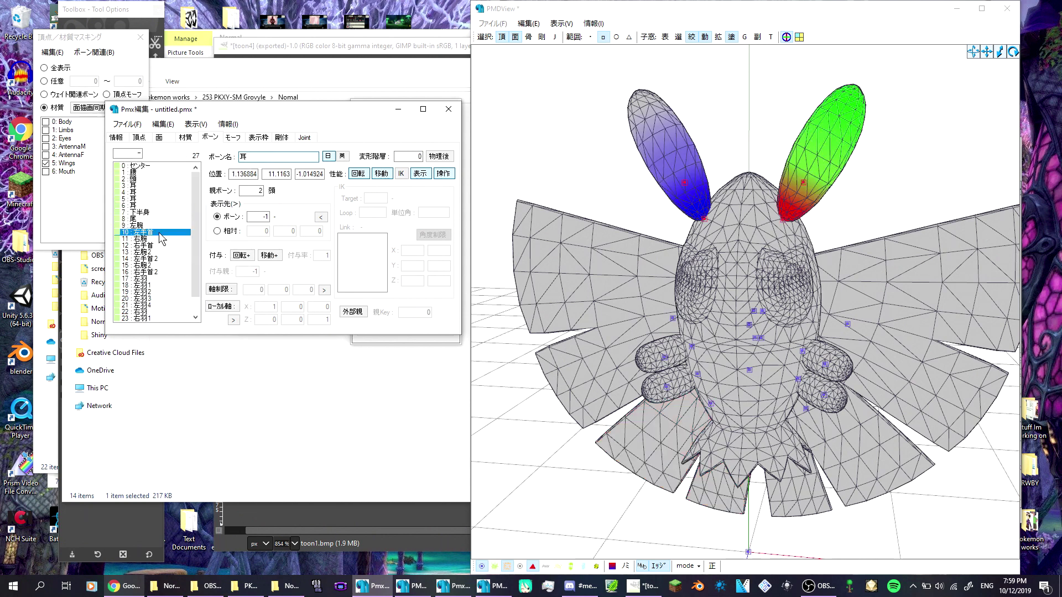
pyautogui.moveTo(240, 157); pyautogui.dragTo(247, 159)
pyautogui.rightClick(246, 156)
pyautogui.click(171, 199)
pyautogui.moveTo(148, 186); pyautogui.dragTo(148, 192)
pyautogui.click(244, 158)
pyautogui.click(241, 158)
pyautogui.rightClick(241, 157)
pyautogui.click(187, 205)
# Number the left ear bones 3 and 4 as 左耳1 and 左耳2
pyautogui.click(158, 186)
pyautogui.click(258, 157)
pyautogui.write('1')
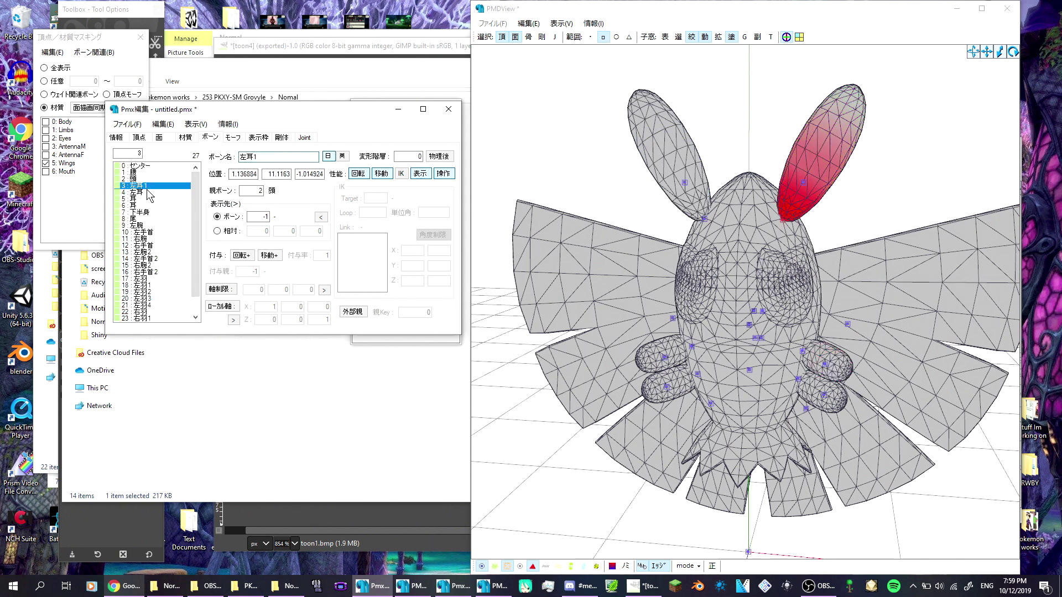
pyautogui.click(147, 191)
# Copy the 右 character from the name of bone 12 and prefix it to ear bones 5 and 6, making 右耳
pyautogui.click(142, 245)
pyautogui.moveTo(240, 158); pyautogui.dragTo(246, 158)
pyautogui.rightClick(246, 157)
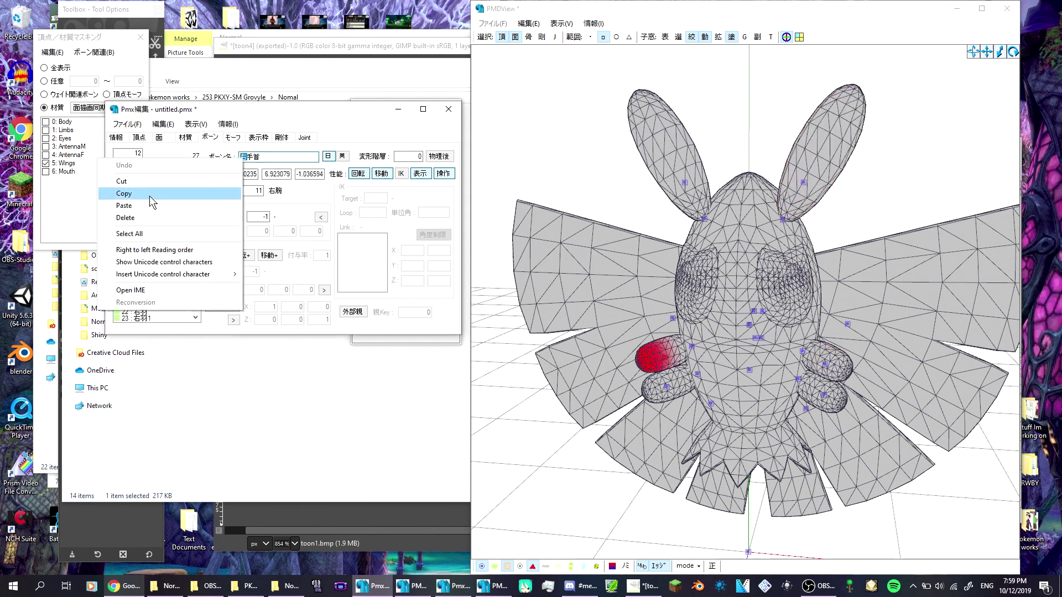
pyautogui.click(151, 197)
pyautogui.moveTo(148, 198); pyautogui.dragTo(147, 205)
pyautogui.click(240, 157)
pyautogui.rightClick(240, 157)
pyautogui.click(185, 204)
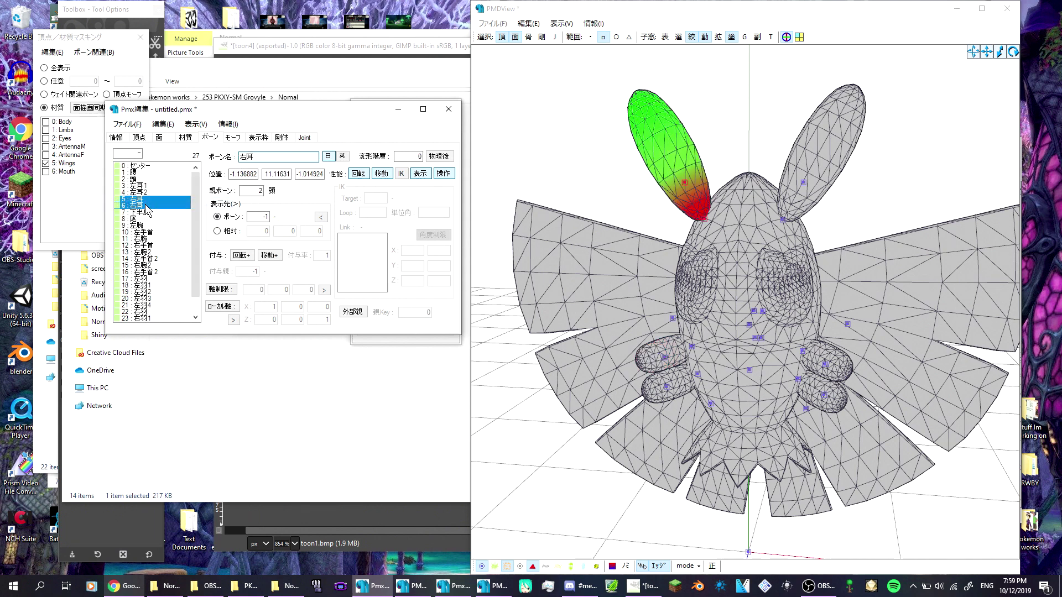
# Number the right ear bones 5 and 6 as 右耳1 and 右耳2
pyautogui.click(159, 199)
pyautogui.click(258, 158)
pyautogui.write('1')
pyautogui.click(150, 206)
pyautogui.click(265, 158)
pyautogui.write('2')
# Return the model view from weight wireframe to the textured display mode
pyautogui.scroll(-5, 719, 332)
pyautogui.click(688, 567)
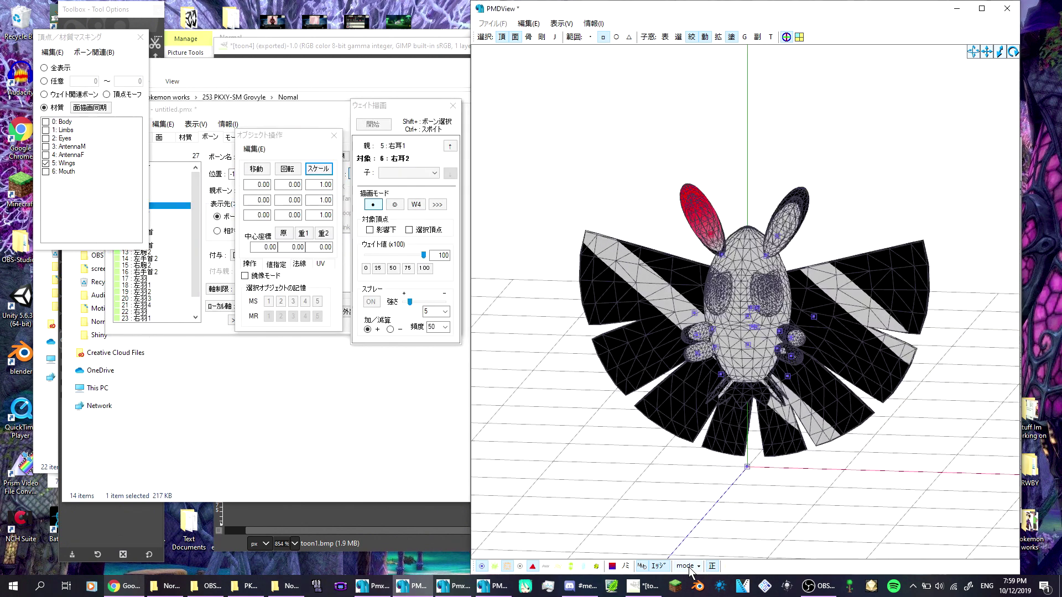
pyautogui.click(701, 567)
# Disable movement (移動) for all bones from 1 to 26, leaving out センター
pyautogui.click(145, 173)
pyautogui.moveTo(145, 175); pyautogui.dragTo(149, 326)
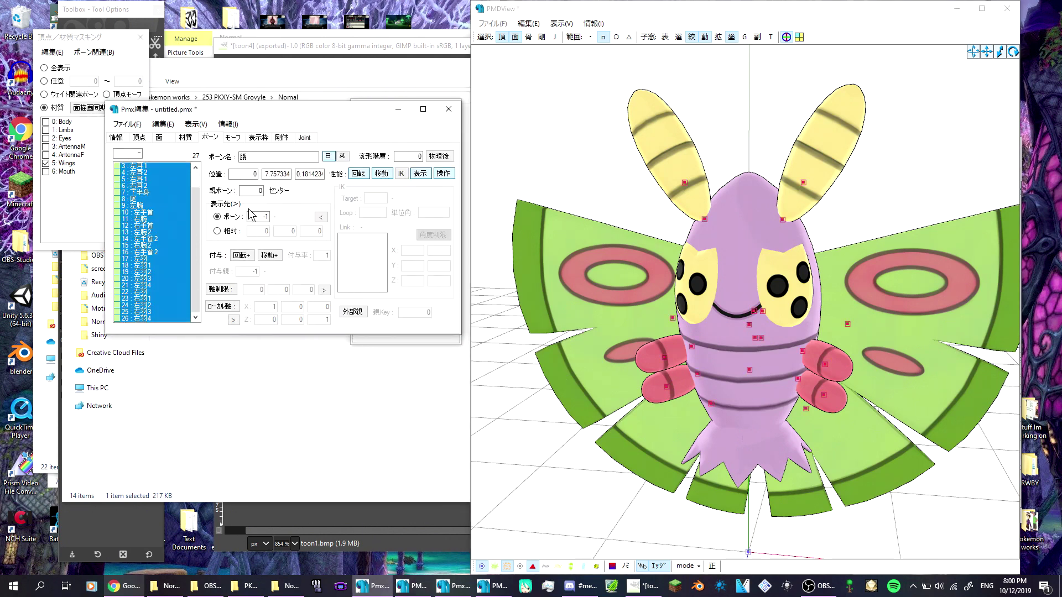
pyautogui.click(376, 178)
pyautogui.scroll(-1, 583, 378)
pyautogui.moveTo(583, 378); pyautogui.dragTo(574, 341, button='right')
# Give the head bone 頭 a relative display target with a Y offset of 4
pyautogui.click(175, 173)
pyautogui.scroll(1, 174, 178)
pyautogui.click(162, 187)
pyautogui.click(160, 180)
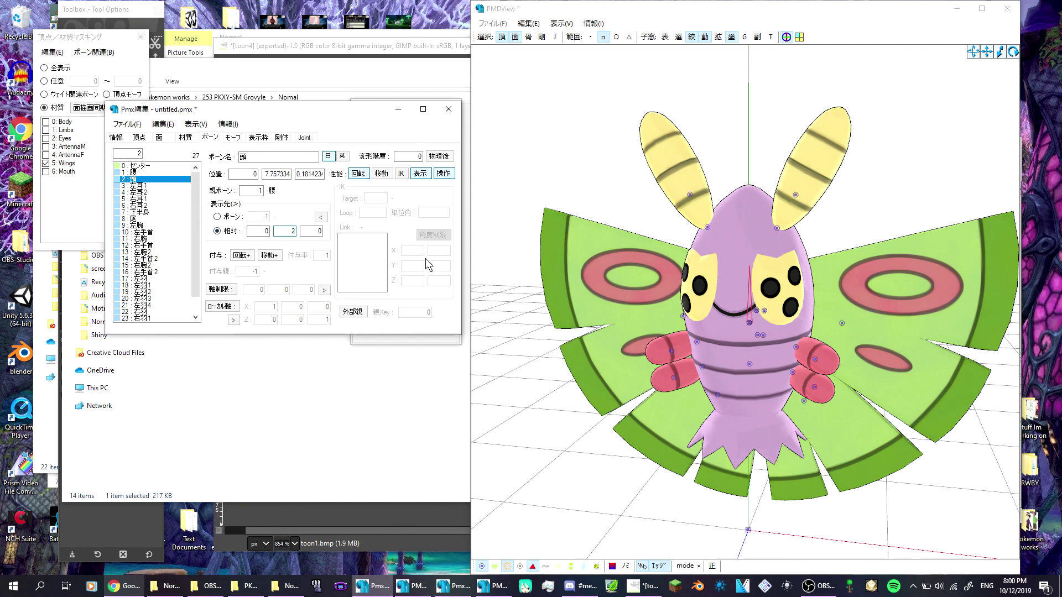
pyautogui.press('BackSpace')
pyautogui.write('4')
# Set the display targets of 左耳1 and 右耳1 to their child bones, 4 (左耳2) and 6 (右耳2)
pyautogui.click(178, 186)
pyautogui.press('Down')
pyautogui.press('Down')
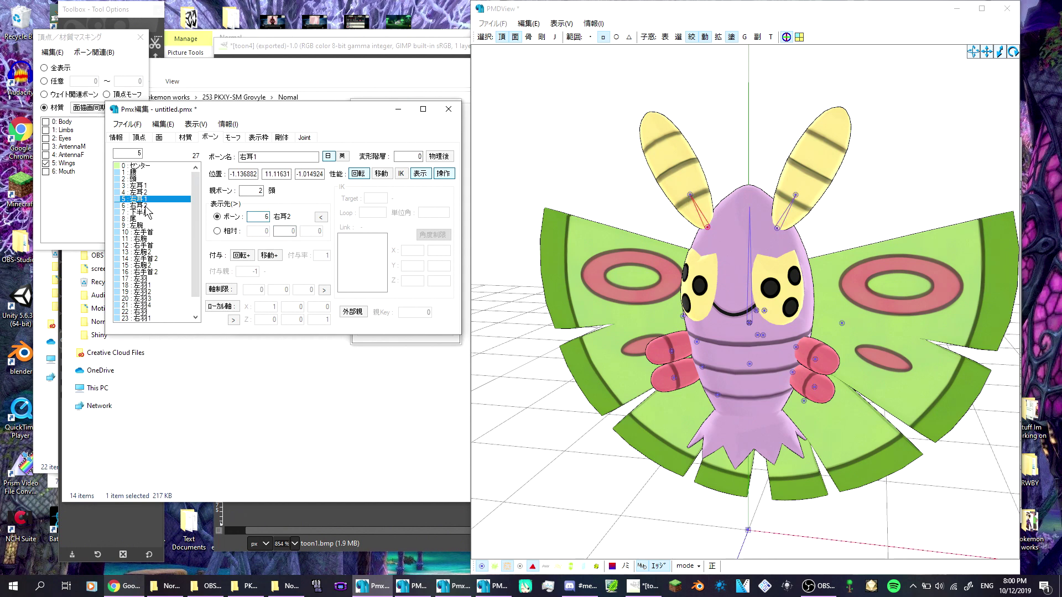
# Give 左耳2 and 右耳2 relative display targets offset 2 vertically and 1.5 sideways, pointing outward along each antenna
pyautogui.click(143, 205)
pyautogui.keyDown('ctrl'); pyautogui.click(160, 192); pyautogui.keyUp('ctrl')
pyautogui.write('2')
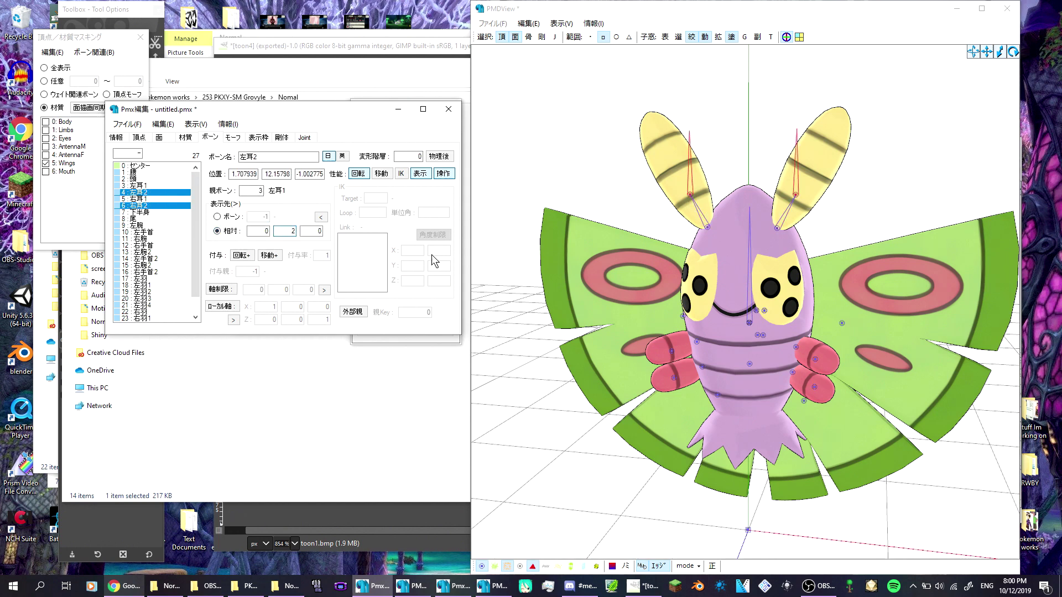
pyautogui.doubleClick(263, 231)
pyautogui.write('1.5')
pyautogui.click(623, 290)
pyautogui.press('6')
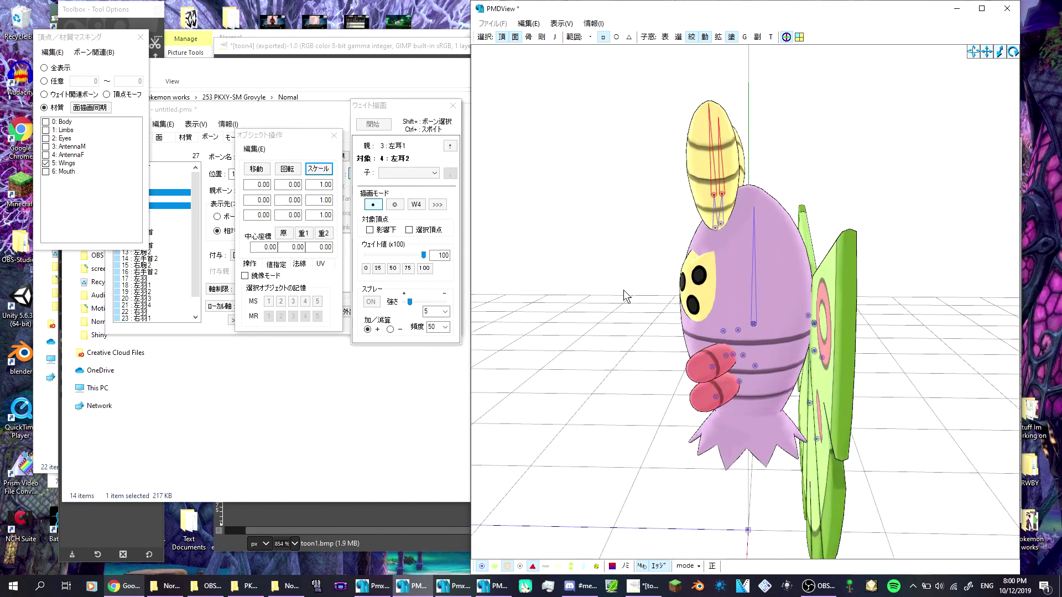
pyautogui.press('2')
pyautogui.click(167, 206)
# Give the lower body bone 下半身 a relative display target with a Y offset of -4
pyautogui.click(146, 213)
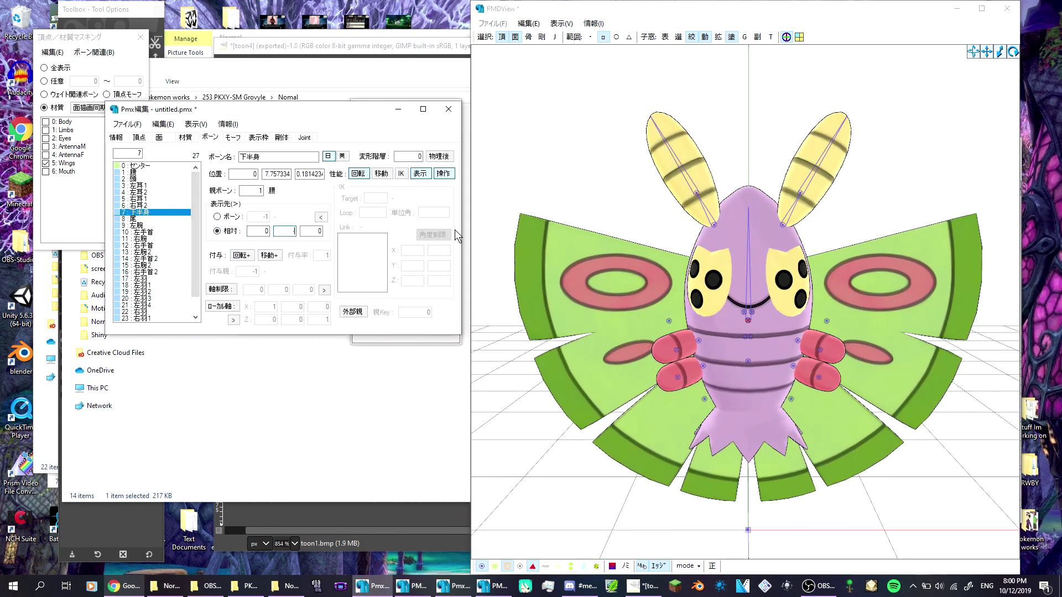
pyautogui.write('-8')
pyautogui.moveTo(855, 338); pyautogui.dragTo(929, 308, button='right')
pyautogui.click(285, 111)
pyautogui.click(283, 230)
pyautogui.press('BackSpace')
pyautogui.write('4')
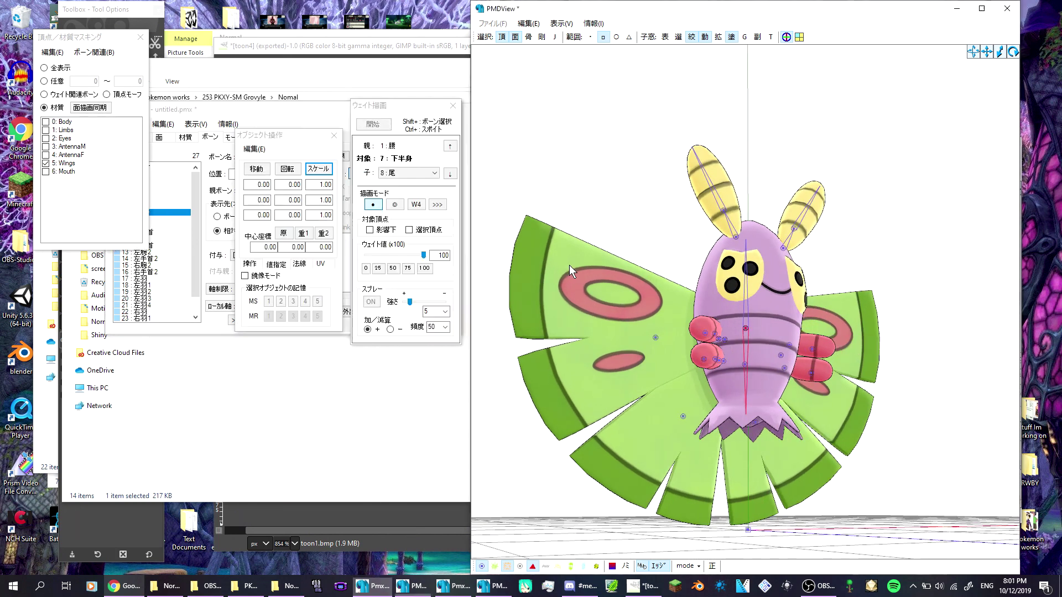
# Set the relative display Y offset to -3 on the tail bone 尾 and to -1.5 on 下半身
pyautogui.click(166, 218)
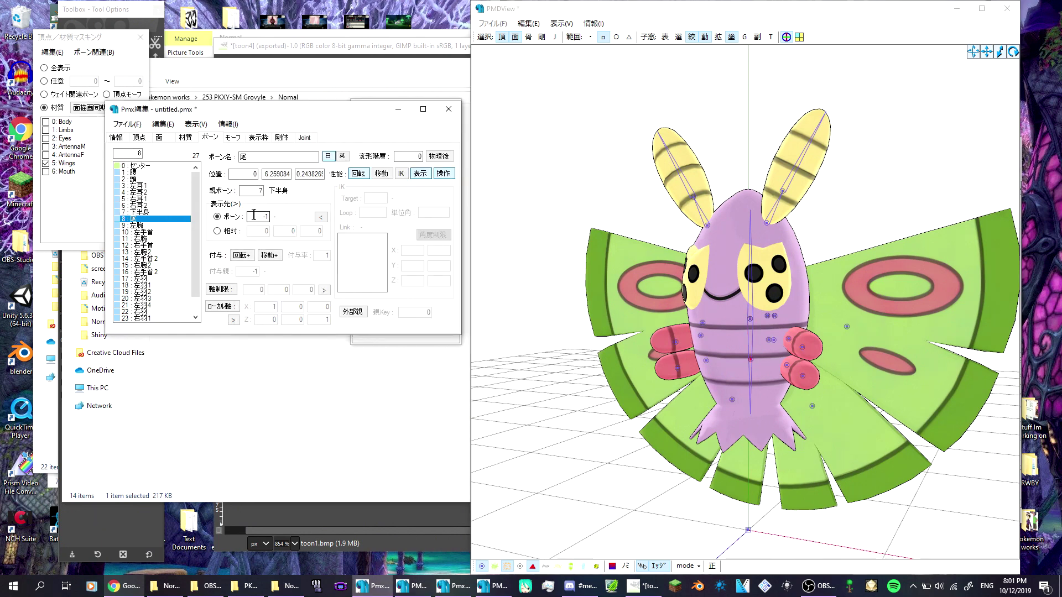
pyautogui.click(217, 231)
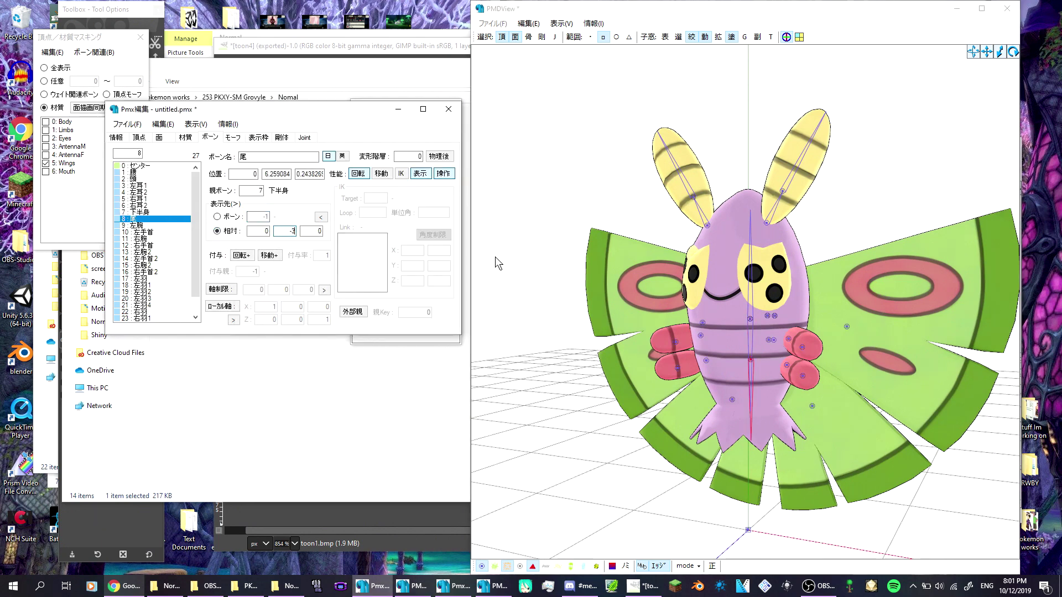
pyautogui.click(159, 213)
pyautogui.write('-1.5')
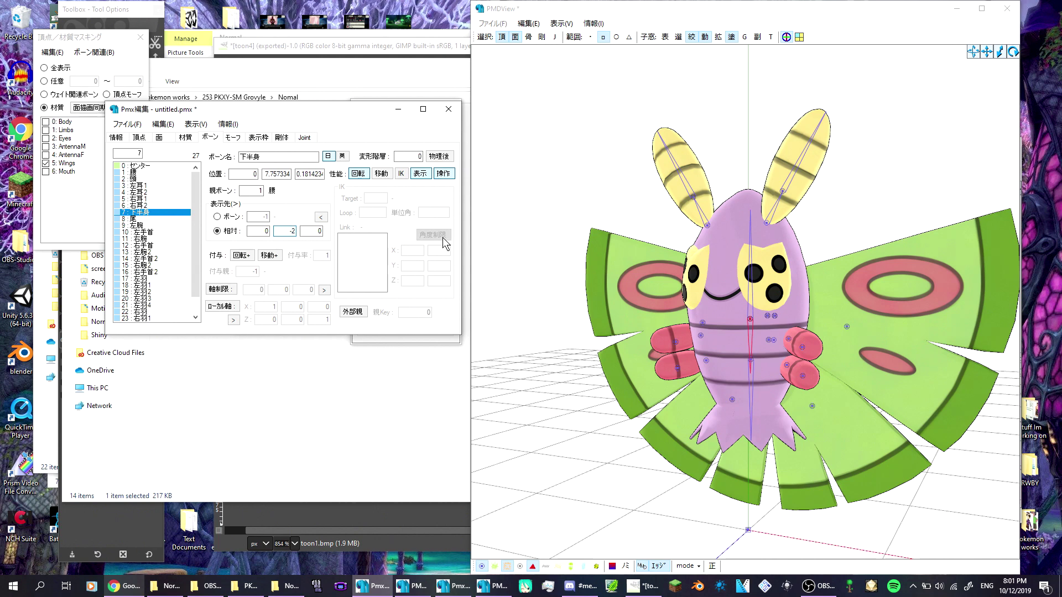
# Set the display targets of arm bones 9, 11, 13 and 15 to their wrist bones 10, 12, 14 and 16
pyautogui.click(136, 226)
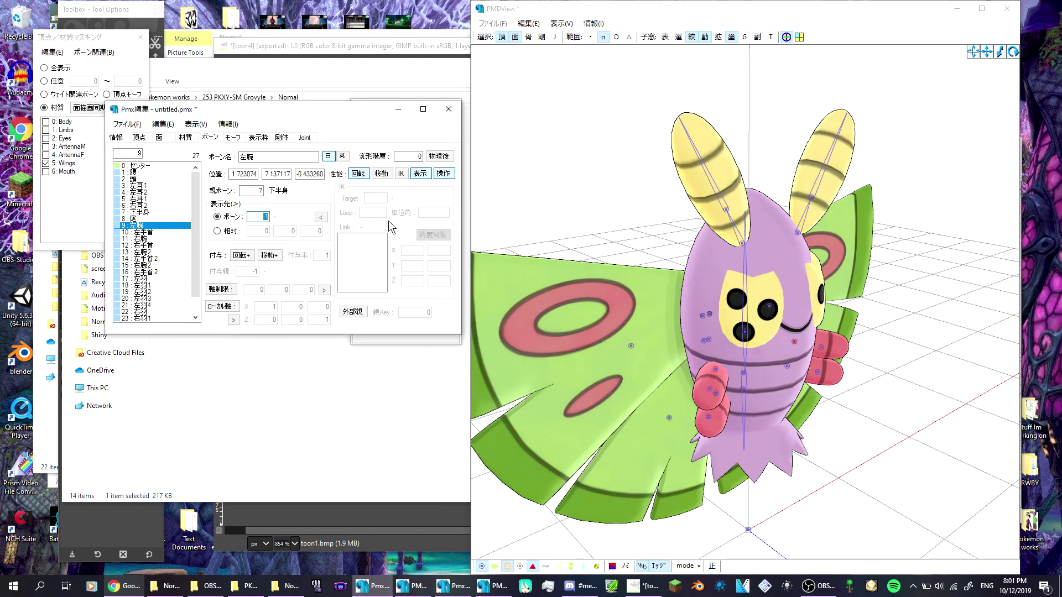
pyautogui.click(151, 239)
pyautogui.click(158, 266)
pyautogui.write('16')
# Give the four wrist bones 10, 12, 14 and 16 together a relative display target with a Z offset of -1
pyautogui.click(160, 272)
pyautogui.keyDown('ctrl'); pyautogui.click(164, 258); pyautogui.keyUp('ctrl')
pyautogui.keyDown('ctrl'); pyautogui.click(153, 241); pyautogui.keyUp('ctrl')
pyautogui.keyDown('ctrl'); pyautogui.click(152, 242); pyautogui.keyUp('ctrl')
pyautogui.keyDown('ctrl'); pyautogui.click(152, 245); pyautogui.keyUp('ctrl')
pyautogui.keyDown('ctrl'); pyautogui.click(150, 227); pyautogui.keyUp('ctrl')
pyautogui.keyDown('ctrl'); pyautogui.click(150, 228); pyautogui.keyUp('ctrl')
pyautogui.keyDown('ctrl'); pyautogui.click(151, 232); pyautogui.keyUp('ctrl')
pyautogui.moveTo(679, 397); pyautogui.dragTo(658, 362, button='right')
pyautogui.click(258, 113)
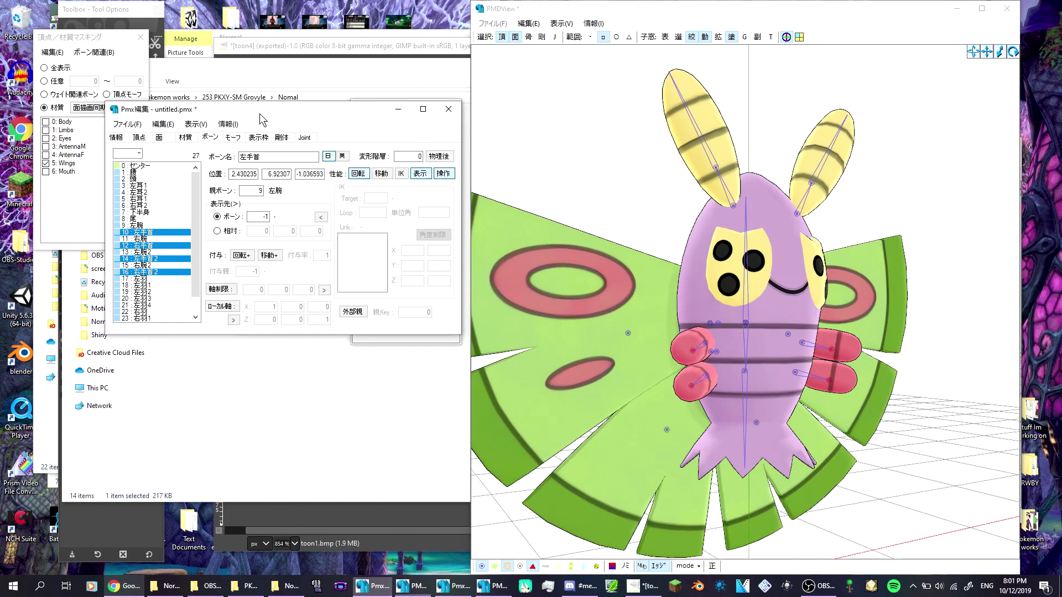
pyautogui.click(305, 231)
pyautogui.write('1')
pyautogui.moveTo(307, 233); pyautogui.dragTo(387, 236)
pyautogui.write('-1')
pyautogui.moveTo(662, 331)
pyautogui.mouseDown(button='right')
pyautogui.moveTo(629, 348)
pyautogui.moveTo(664, 349)
pyautogui.mouseUp(button='right')
pyautogui.click(216, 231)
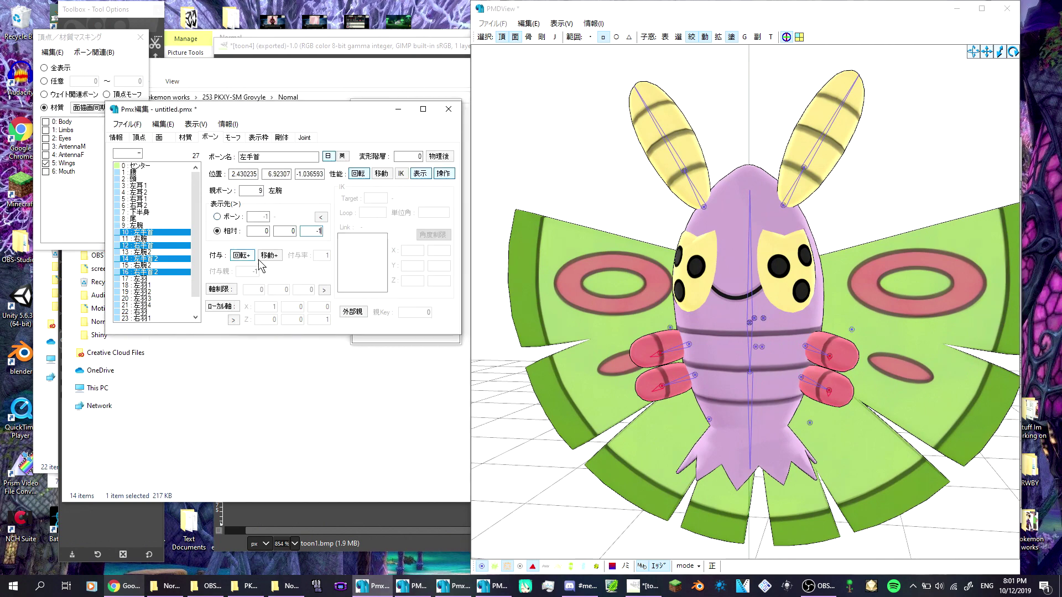
# Set the relative display offset of the four wrist bones 10, 12, 14 and 16 to X 0.7, Y -0.2 and Z -0.6
pyautogui.write('1')
pyautogui.moveTo(639, 361); pyautogui.dragTo(615, 361, button='right')
pyautogui.click(219, 207)
pyautogui.moveTo(310, 229); pyautogui.dragTo(398, 229)
pyautogui.write('-.7')
pyautogui.write('.7')
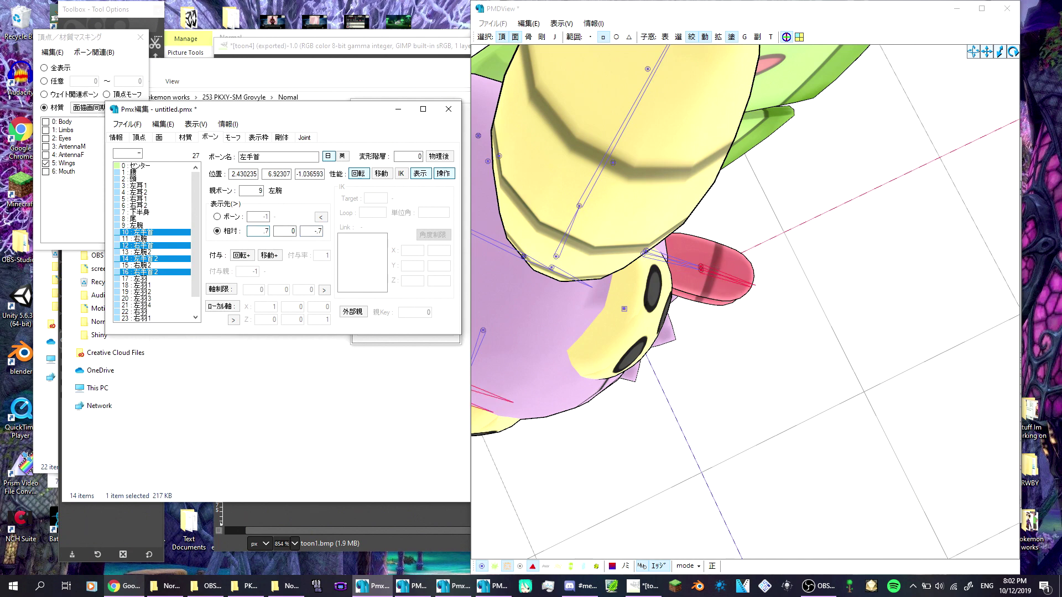
pyautogui.write('.5')
pyautogui.moveTo(679, 344); pyautogui.dragTo(689, 276, button='right')
pyautogui.click(225, 170)
pyautogui.write('-.2')
pyautogui.moveTo(575, 293); pyautogui.dragTo(646, 347, button='middle')
pyautogui.moveTo(647, 348); pyautogui.dragTo(592, 341, button='right')
# Set the relative display X offset of the right wrist bones 12 and 16 to -0.7
pyautogui.click(161, 263)
pyautogui.keyDown('ctrl'); pyautogui.click(159, 260); pyautogui.keyUp('ctrl')
pyautogui.keyDown('ctrl'); pyautogui.click(158, 247); pyautogui.keyUp('ctrl')
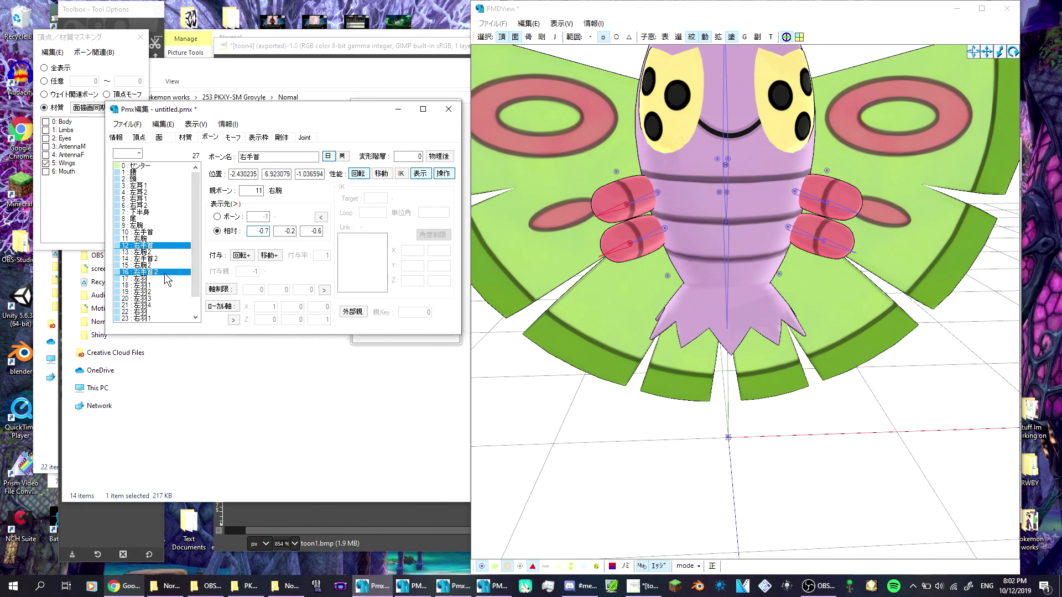
# Give wing bones 17 左羽 and 22 右羽 a relative display offset of X 6 and Y -5
pyautogui.click(164, 279)
pyautogui.keyDown('ctrl'); pyautogui.click(147, 312); pyautogui.keyUp('ctrl')
pyautogui.moveTo(706, 283); pyautogui.dragTo(627, 343, button='middle')
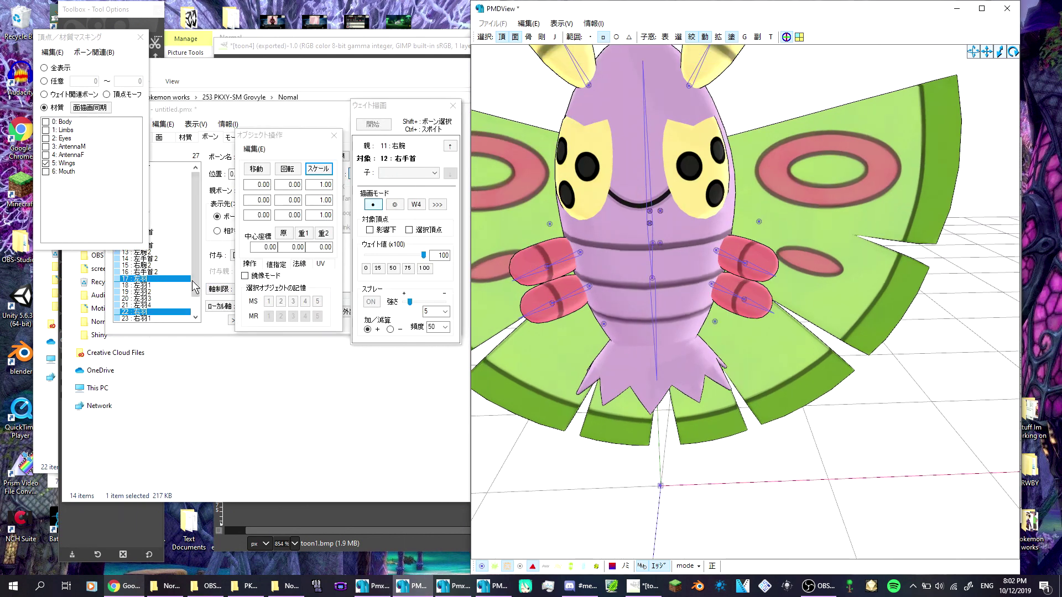
pyautogui.click(206, 241)
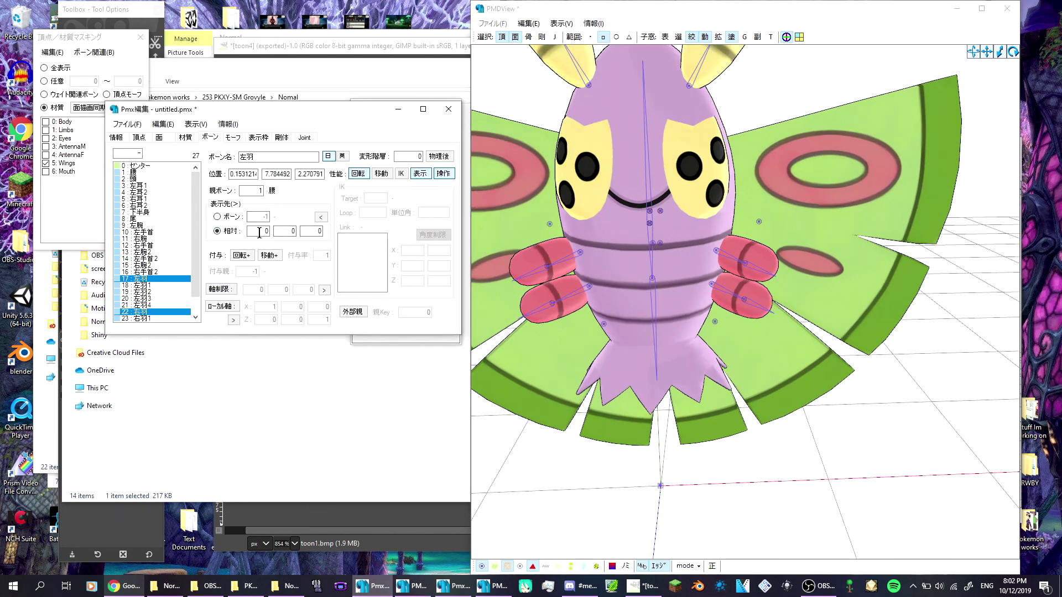
pyautogui.doubleClick(259, 231)
pyautogui.write('5')
pyautogui.write('8')
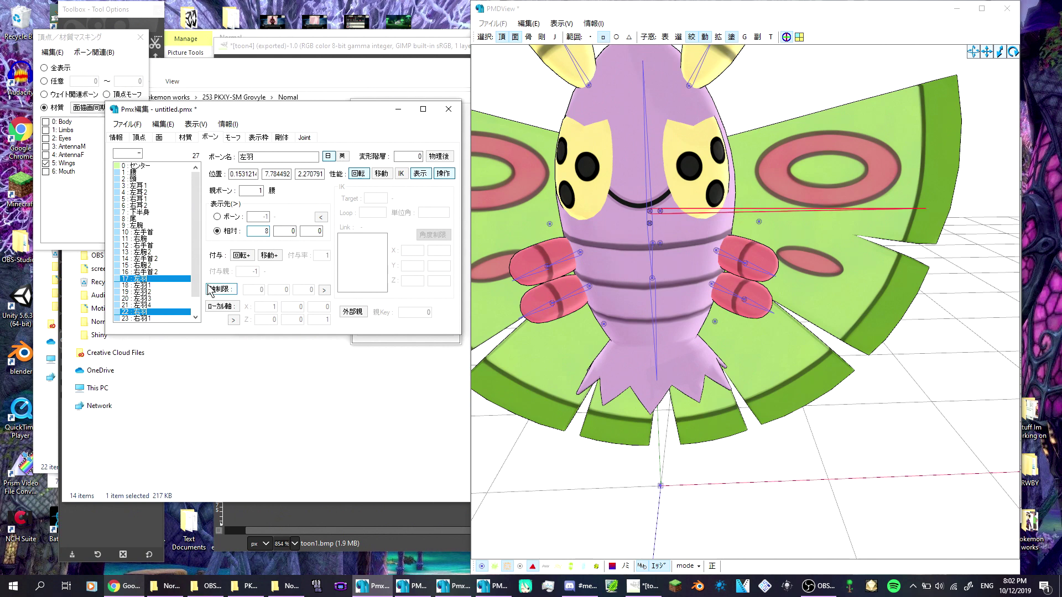
pyautogui.write('5')
pyautogui.press('BackSpace')
pyautogui.write('6')
pyautogui.press('Tab')
pyautogui.write('-3')
pyautogui.press('BackSpace')
pyautogui.write('5')
# Set the relative display X offset of the right wing bone 22 右羽 to -6
pyautogui.click(141, 311)
pyautogui.click(252, 231)
pyautogui.write('-')
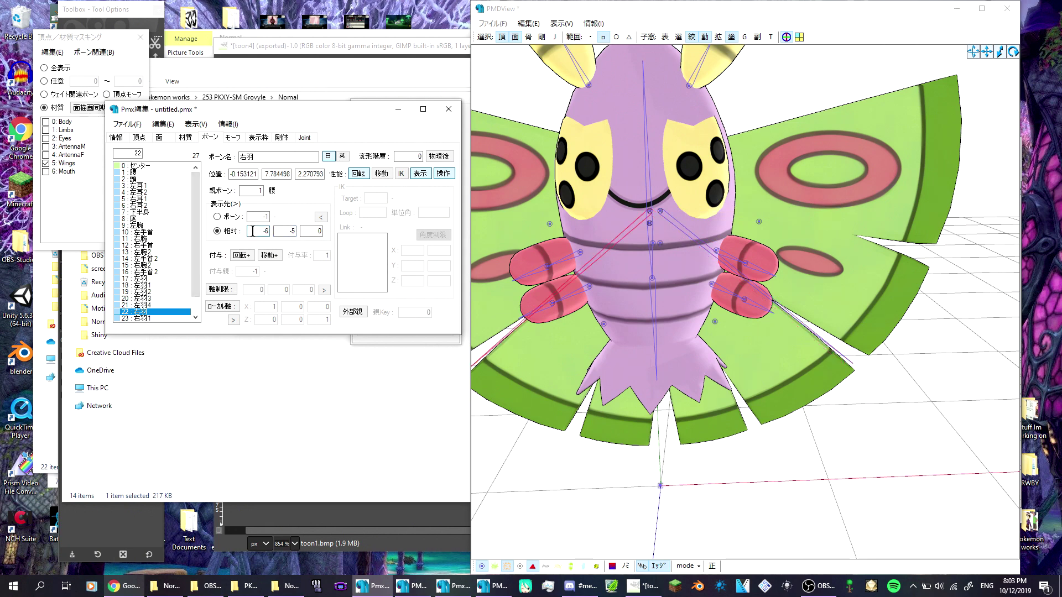
# Set the display targets of wing bones 18, 20, 23 and 25 to bones 19, 21, 24 and 26
pyautogui.scroll(-1, 151, 303)
pyautogui.click(159, 266)
pyautogui.write('19')
pyautogui.click(158, 278)
pyautogui.moveTo(256, 218); pyautogui.dragTo(383, 213)
pyautogui.write('21')
pyautogui.click(158, 298)
pyautogui.doubleClick(255, 217)
pyautogui.write('24')
pyautogui.click(158, 312)
pyautogui.write('26')
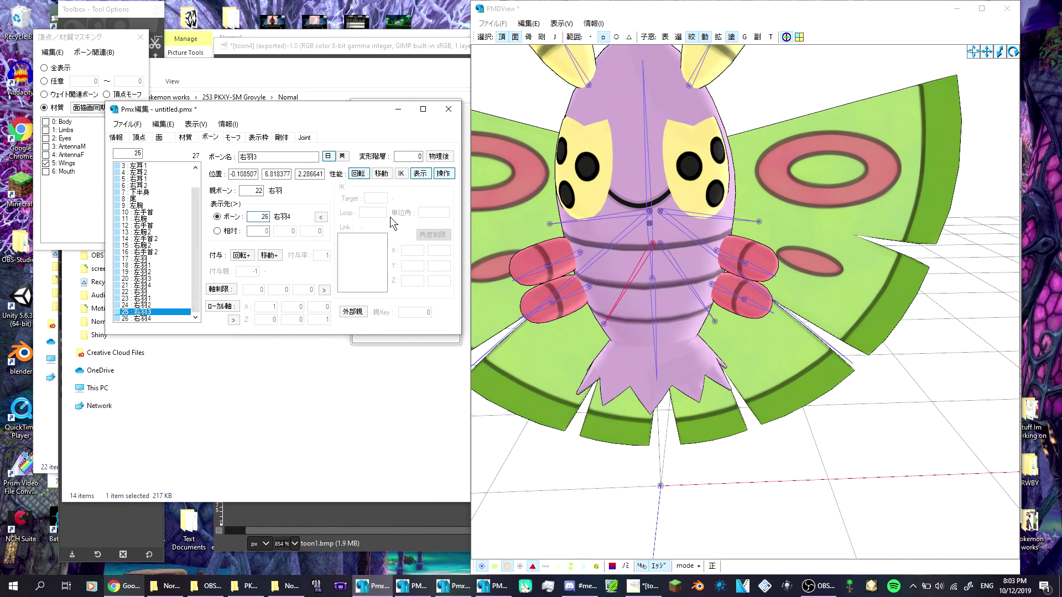
# Give wing bones 19 and 24 a relative display offset of X 5 and Y -0.6, with the X value negative on the right bone
pyautogui.click(154, 272)
pyautogui.keyDown('ctrl'); pyautogui.click(162, 305); pyautogui.keyUp('ctrl')
pyautogui.click(225, 232)
pyautogui.write('5-.5')
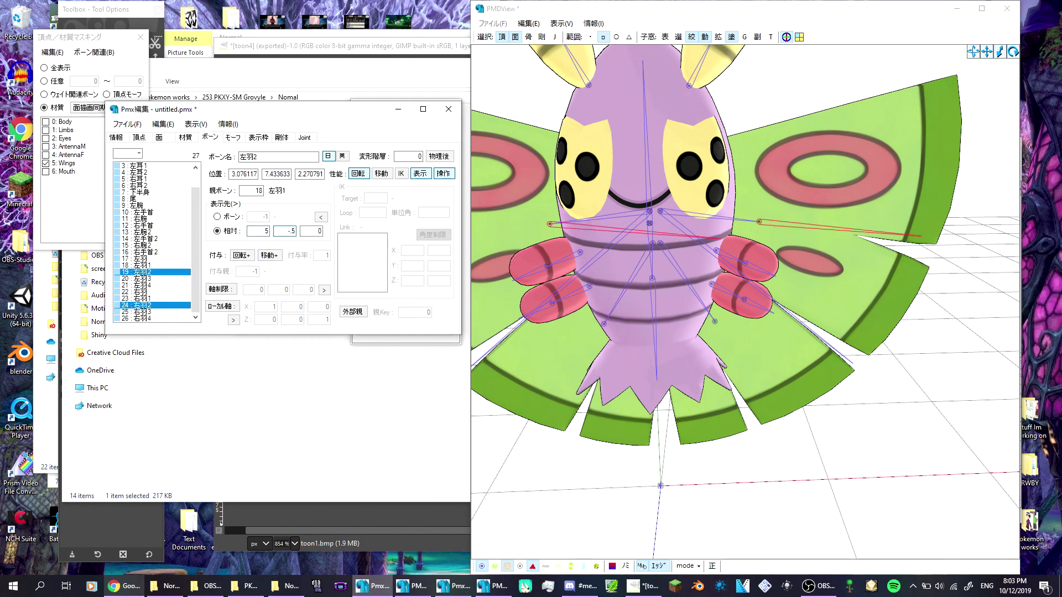
pyautogui.press('BackSpace')
pyautogui.write('6')
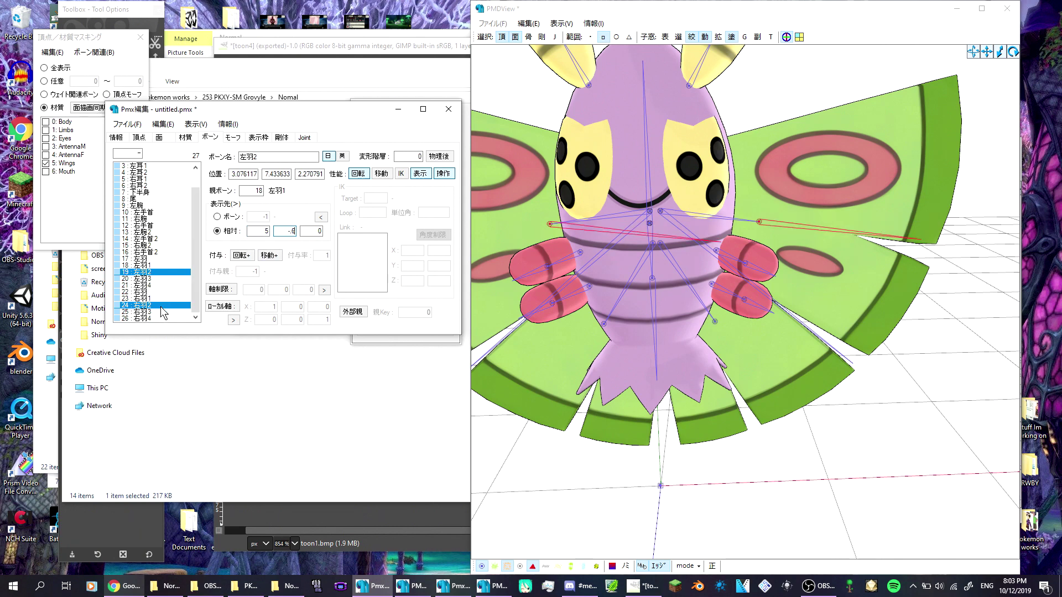
pyautogui.write('-')
# Give wing bones 21 and 26 a relative display offset of X 2 and Y -3, with X -2 on bone 26
pyautogui.click(135, 292)
pyautogui.click(138, 286)
pyautogui.keyDown('ctrl'); pyautogui.click(138, 319); pyautogui.keyUp('ctrl')
pyautogui.click(229, 232)
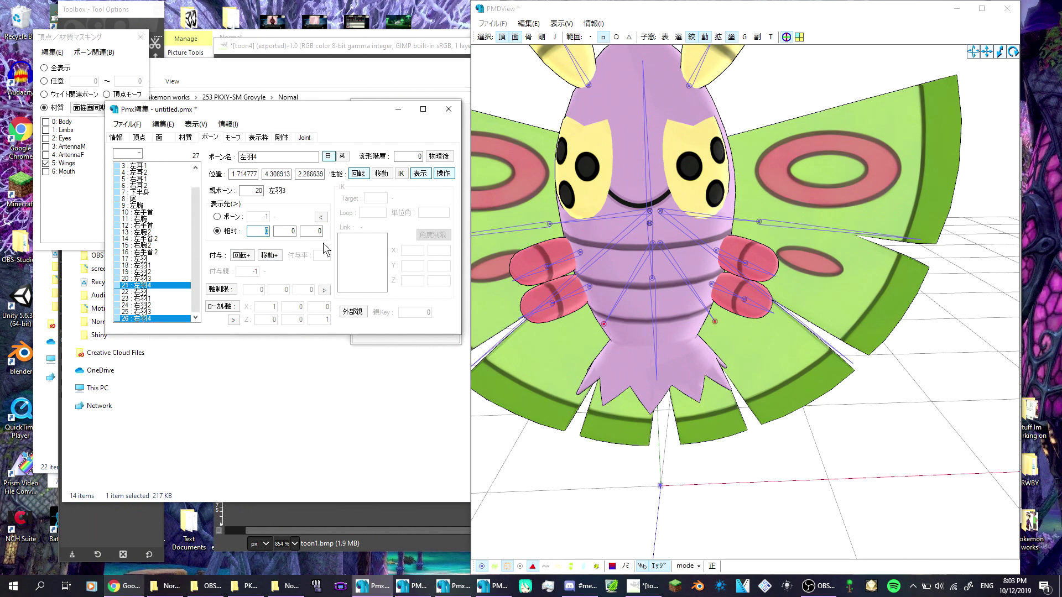
pyautogui.write('2')
pyautogui.press('Tab')
pyautogui.press('BackSpace')
pyautogui.write('-3')
pyautogui.click(158, 316)
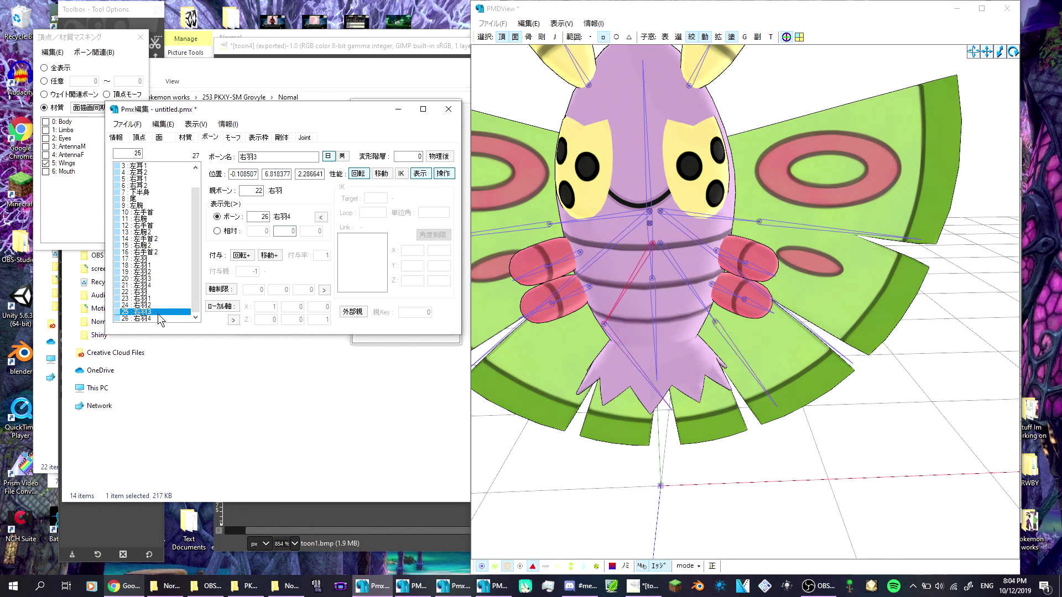
# Save the model as untitled.pmx, overwriting the existing file
pyautogui.moveTo(572, 457); pyautogui.dragTo(586, 426, button='right')
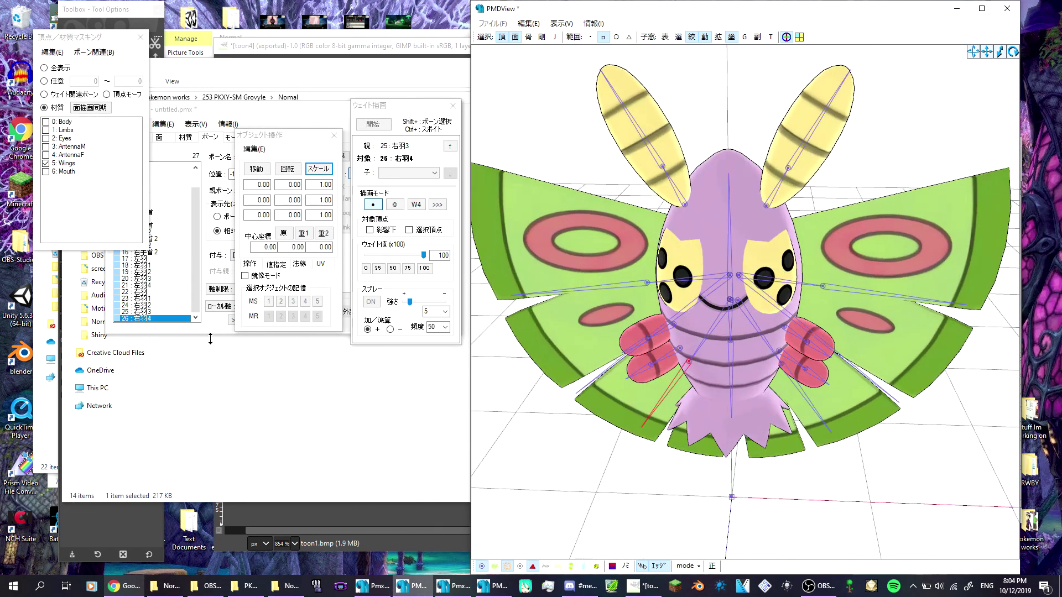
pyautogui.click(198, 264)
pyautogui.scroll(1, 198, 264)
pyautogui.click(528, 23)
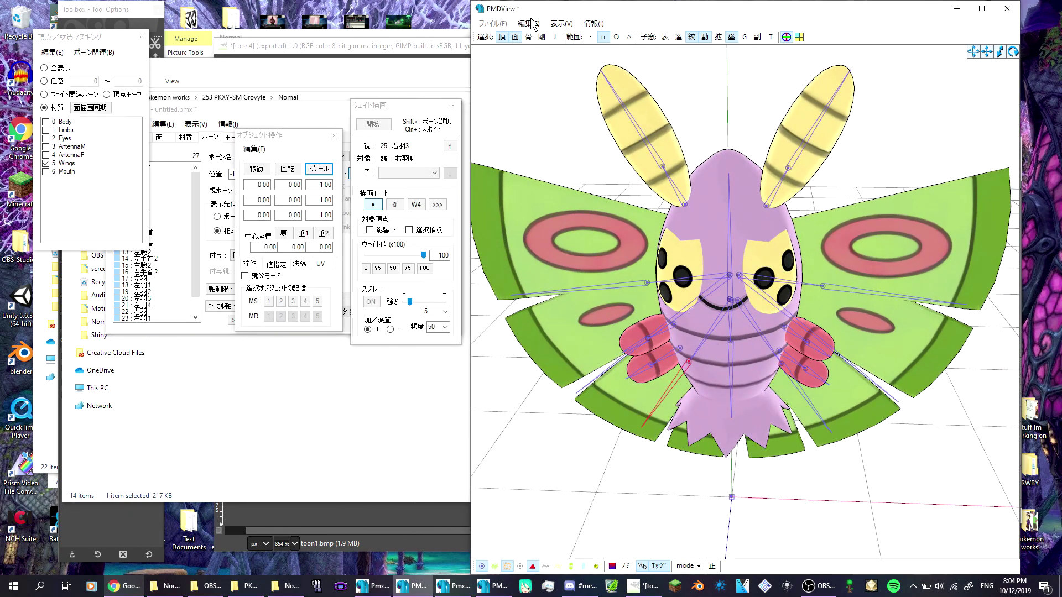
pyautogui.click(546, 36)
pyautogui.moveTo(584, 323); pyautogui.dragTo(633, 305, button='right')
pyautogui.click(230, 124)
pyautogui.click(134, 124)
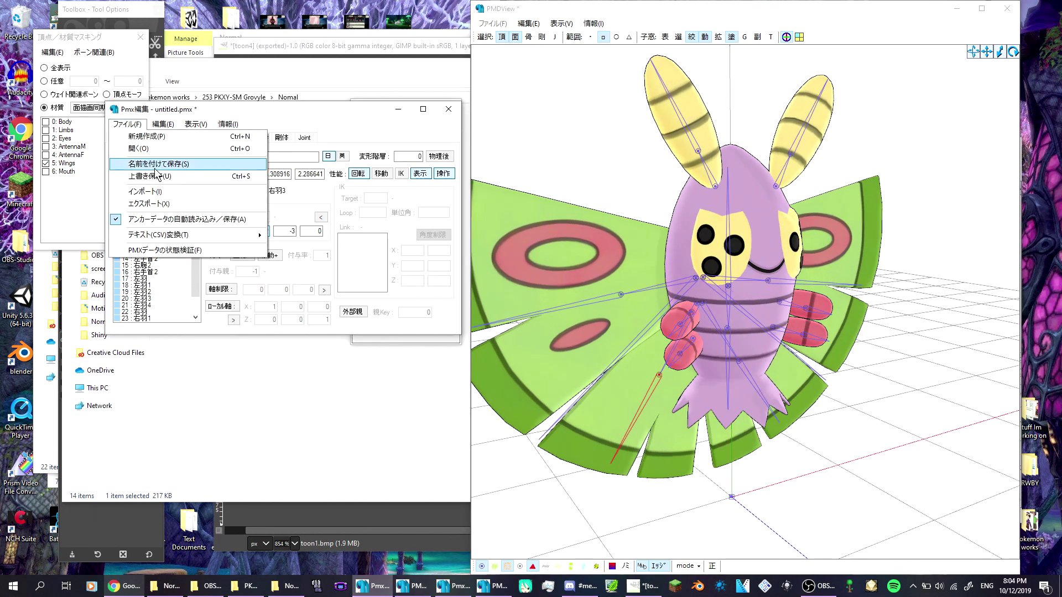
pyautogui.click(161, 165)
pyautogui.click(531, 397)
pyautogui.click(562, 297)
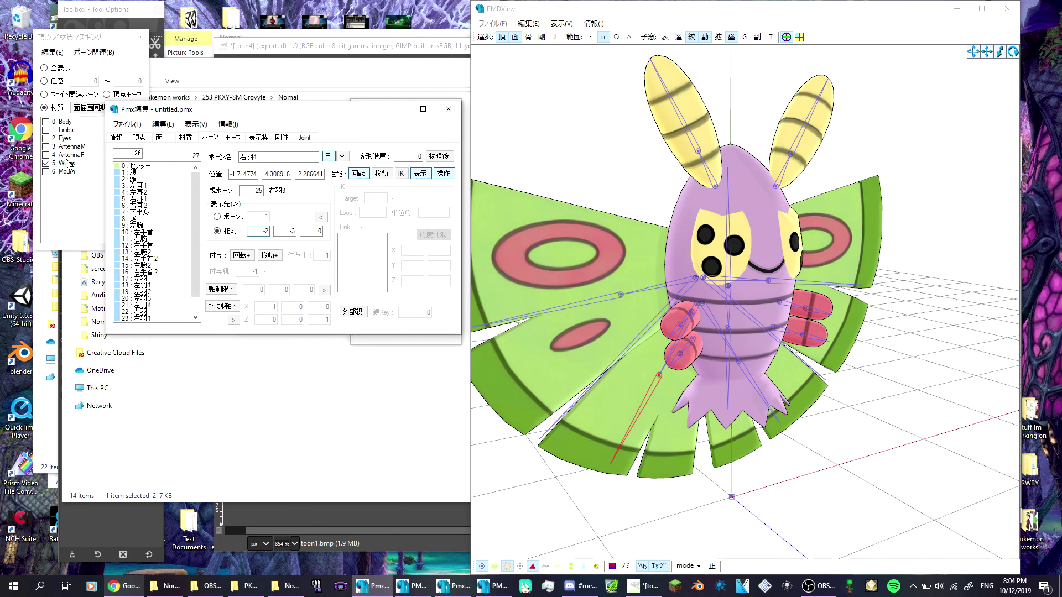
# Check every material except 6: Mouth in the masking list and delete the parts of the checked materials
pyautogui.click(78, 163)
pyautogui.click(69, 173)
pyautogui.rightClick(67, 174)
pyautogui.click(130, 281)
pyautogui.rightClick(83, 152)
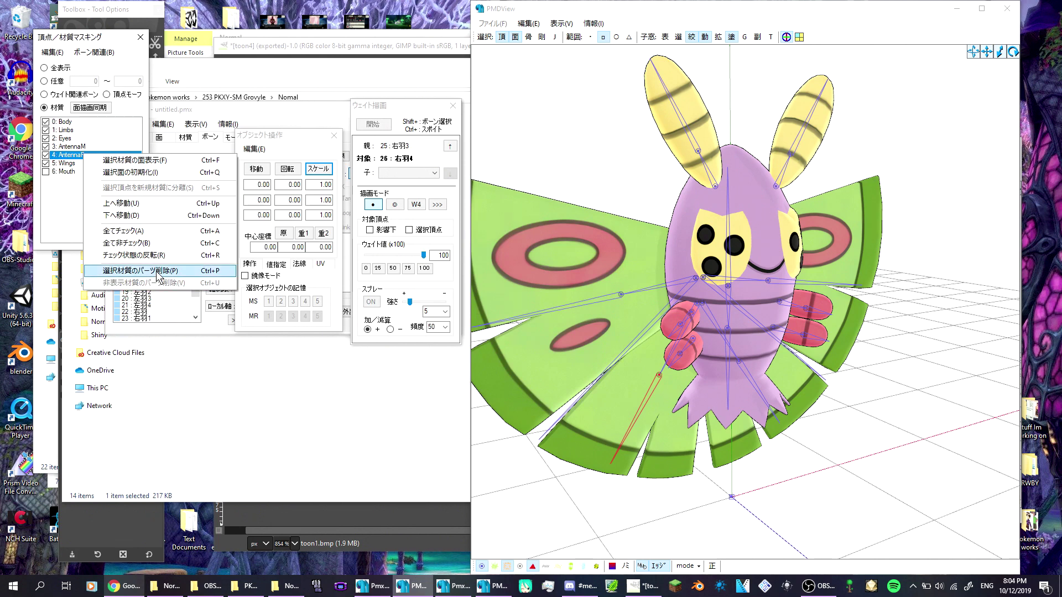
pyautogui.click(157, 272)
pyautogui.click(548, 334)
# Switch to GIMP and close the toon4 image, discarding its unsaved changes
pyautogui.click(641, 586)
pyautogui.click(745, 46)
pyautogui.click(489, 384)
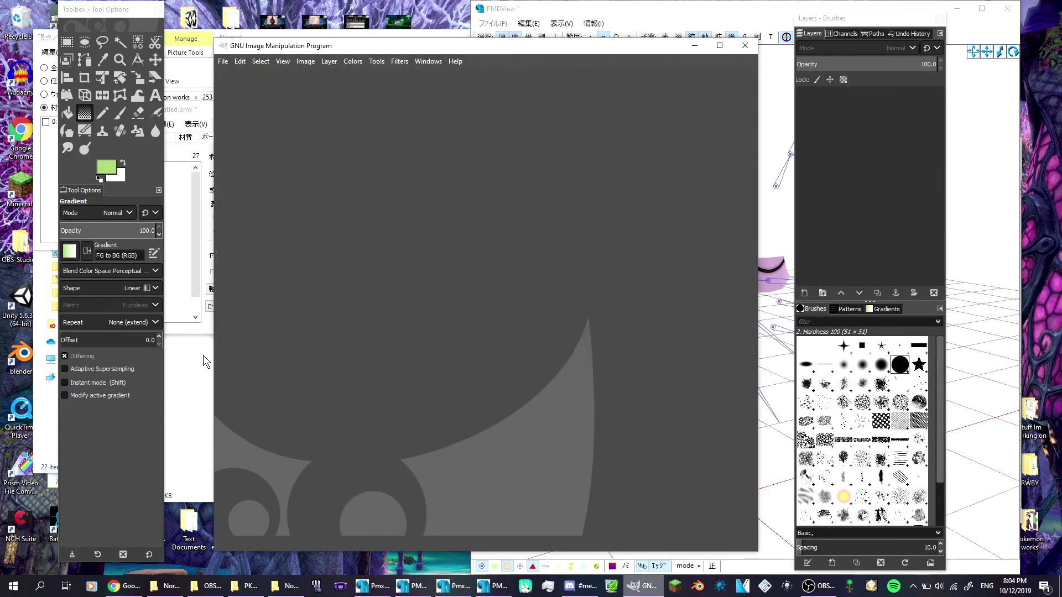
pyautogui.click(198, 354)
pyautogui.click(892, 66)
# Bring up the PMX Editor window with Govyle.pmx and close it
pyautogui.click(257, 586)
pyautogui.click(444, 588)
pyautogui.click(455, 588)
pyautogui.click(444, 589)
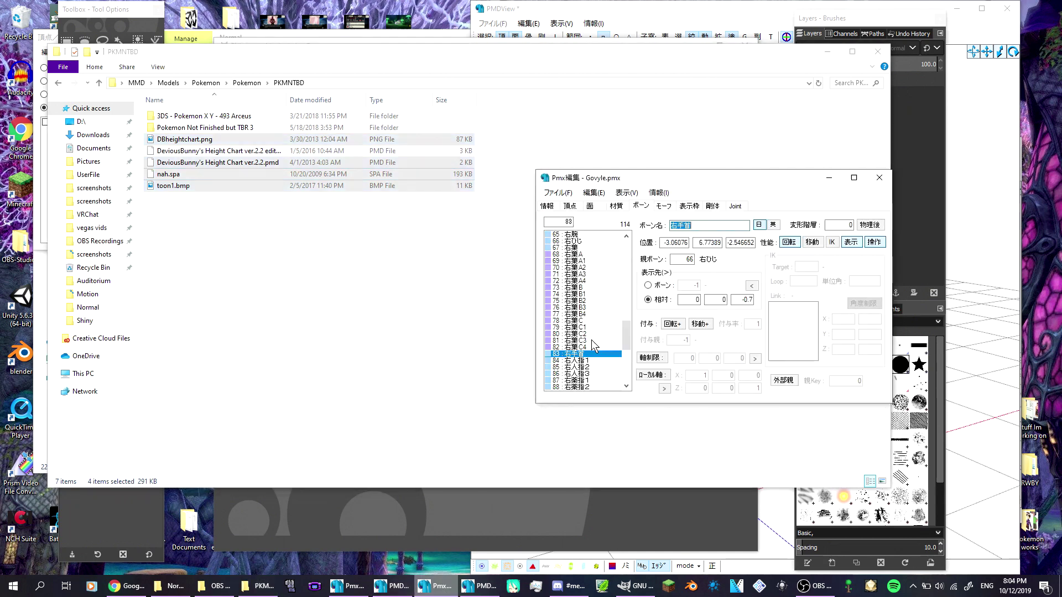
pyautogui.click(881, 182)
# In the Dustox Normal folder, delete Mouth1.png and all the original pm0269 .tga.png texture files
pyautogui.click(189, 586)
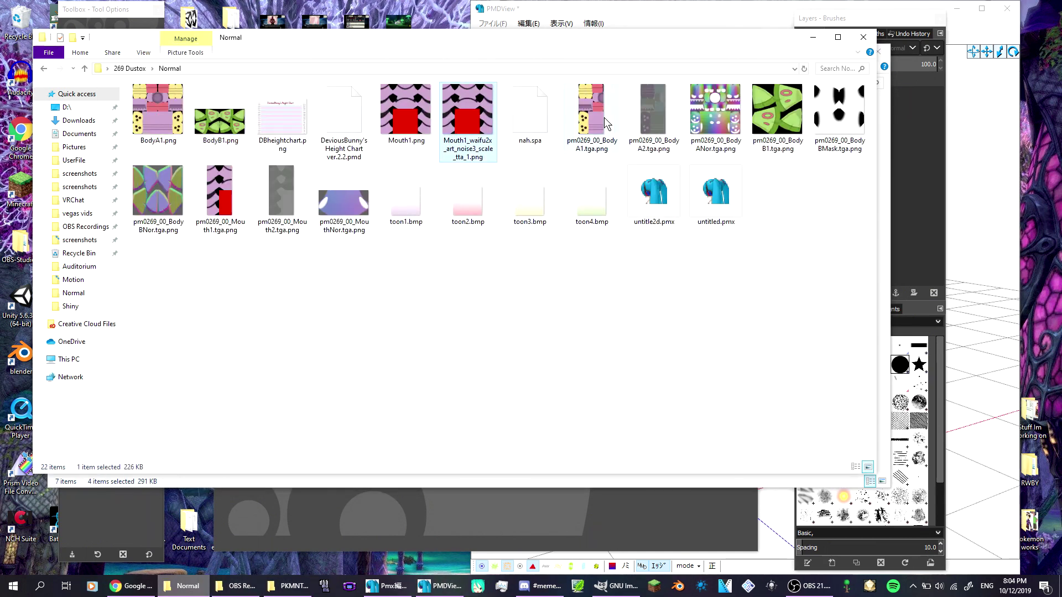
pyautogui.keyDown('ctrl'); pyautogui.click(735, 121); pyautogui.keyUp('ctrl')
pyautogui.keyDown('ctrl'); pyautogui.click(778, 110); pyautogui.keyUp('ctrl')
pyautogui.keyDown('ctrl'); pyautogui.click(840, 111); pyautogui.keyUp('ctrl')
pyautogui.keyDown('ctrl'); pyautogui.click(158, 191); pyautogui.keyUp('ctrl')
pyautogui.keyDown('ctrl'); pyautogui.click(221, 191); pyautogui.keyUp('ctrl')
pyautogui.keyDown('ctrl'); pyautogui.click(282, 191); pyautogui.keyUp('ctrl')
pyautogui.keyDown('ctrl'); pyautogui.click(329, 207); pyautogui.keyUp('ctrl')
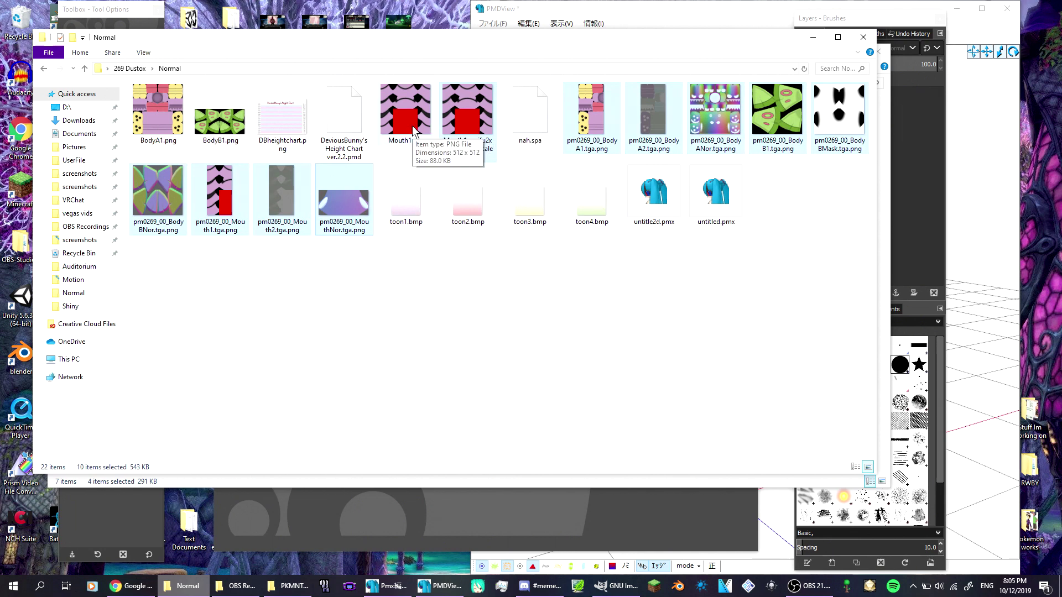
pyautogui.keyDown('ctrl'); pyautogui.click(463, 131); pyautogui.keyUp('ctrl')
pyautogui.keyDown('ctrl'); pyautogui.click(408, 125); pyautogui.keyUp('ctrl')
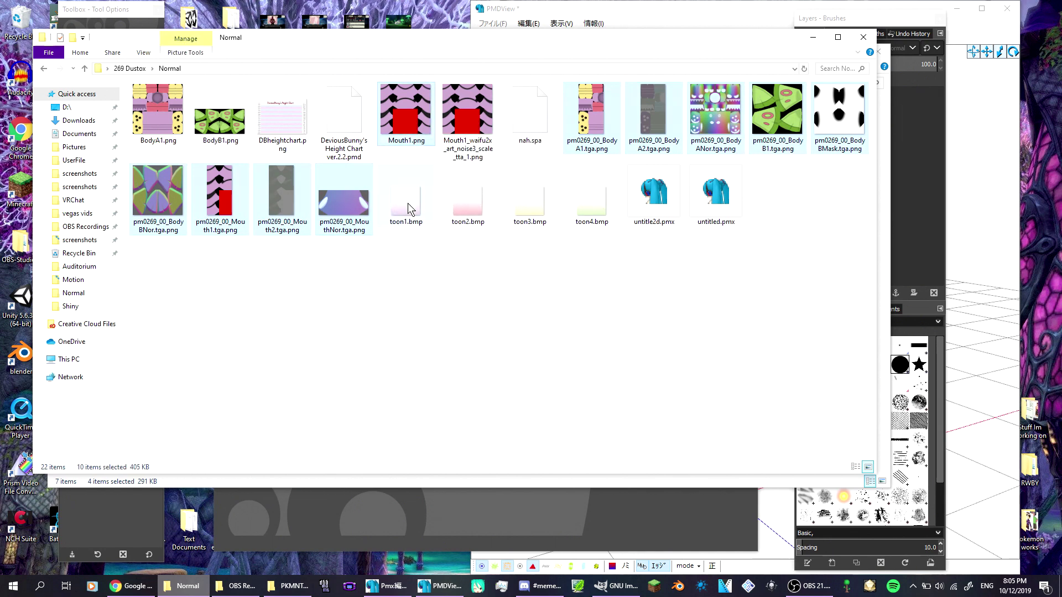
pyautogui.press('Delete')
# Rename the waifu2x-upscaled mouth texture as Mouth1 and delete the height chart files from the folder
pyautogui.click(382, 158)
pyautogui.moveTo(402, 157); pyautogui.dragTo(395, 138)
pyautogui.write('1')
pyautogui.press('Return')
pyautogui.moveTo(365, 196); pyautogui.dragTo(428, 493)
pyautogui.press('Delete')
# Open Mouth1.png in GIMP and zoom in on the texture's stripes
pyautogui.click(120, 59)
pyautogui.moveTo(273, 240); pyautogui.dragTo(423, 161)
pyautogui.moveTo(403, 283); pyautogui.dragTo(412, 316, button='middle')
pyautogui.scroll(3, 417, 179)
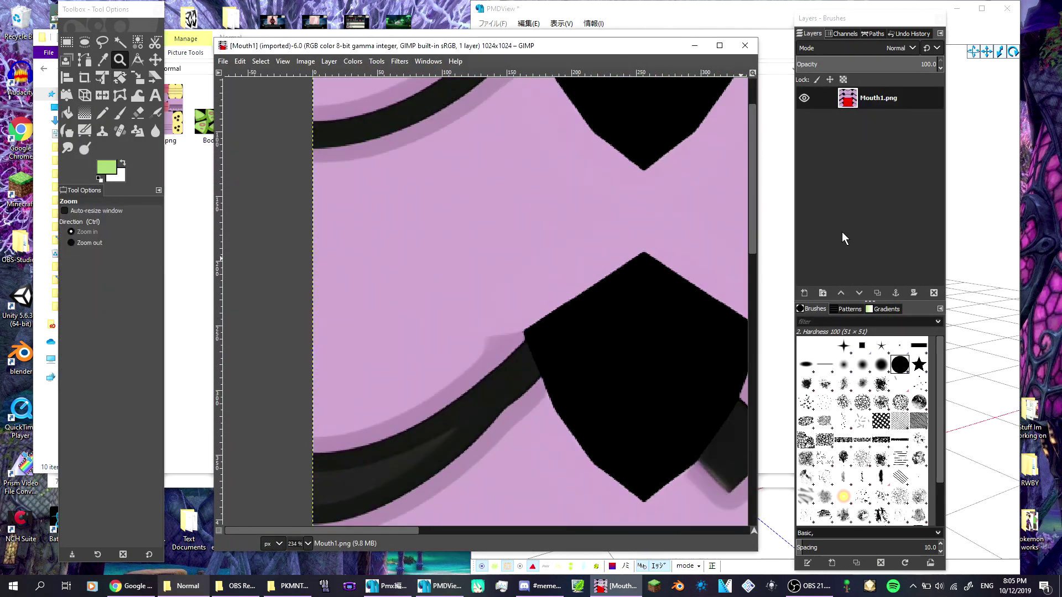
# Duplicate the Mouth1.png layer three times, hide the two uppermost copies and select Mouth1.png copy
pyautogui.click(874, 296)
pyautogui.click(874, 296)
pyautogui.click(805, 98)
pyautogui.moveTo(667, 274); pyautogui.dragTo(212, 321, button='middle')
pyautogui.scroll(-4, 430, 205)
pyautogui.scroll(6, 466, 228)
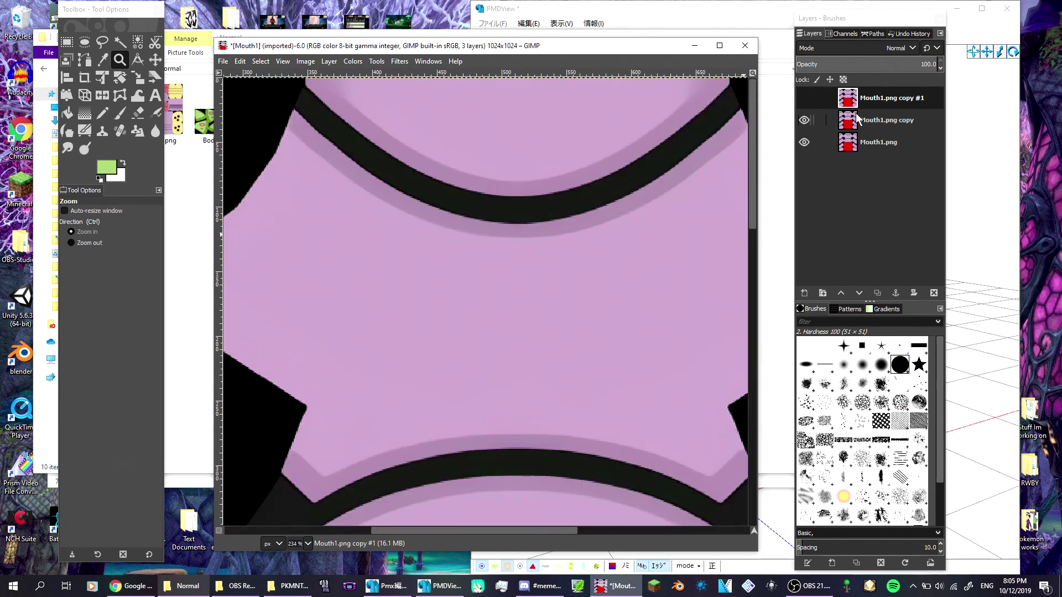
pyautogui.click(806, 98)
pyautogui.click(804, 119)
pyautogui.click(886, 142)
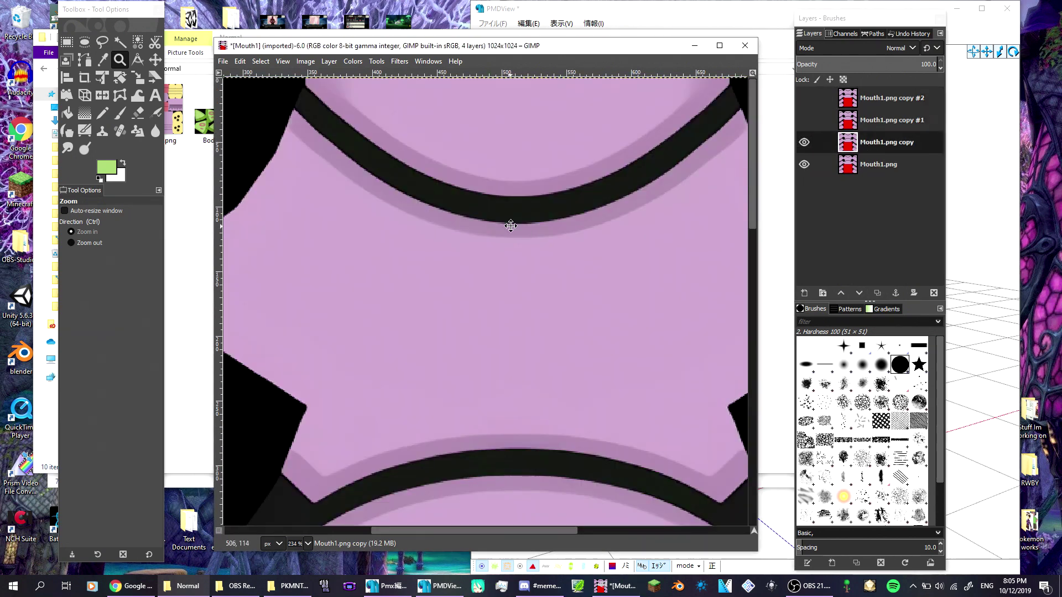
# Move the Mouth1.png copy layer upward with the Move tool toward the next stripe of the original texture
pyautogui.hscroll(-10, 453, 141)
pyautogui.scroll(2, 453, 140)
pyautogui.moveTo(349, 300); pyautogui.dragTo(771, 96)
pyautogui.moveTo(449, 288); pyautogui.dragTo(610, 181)
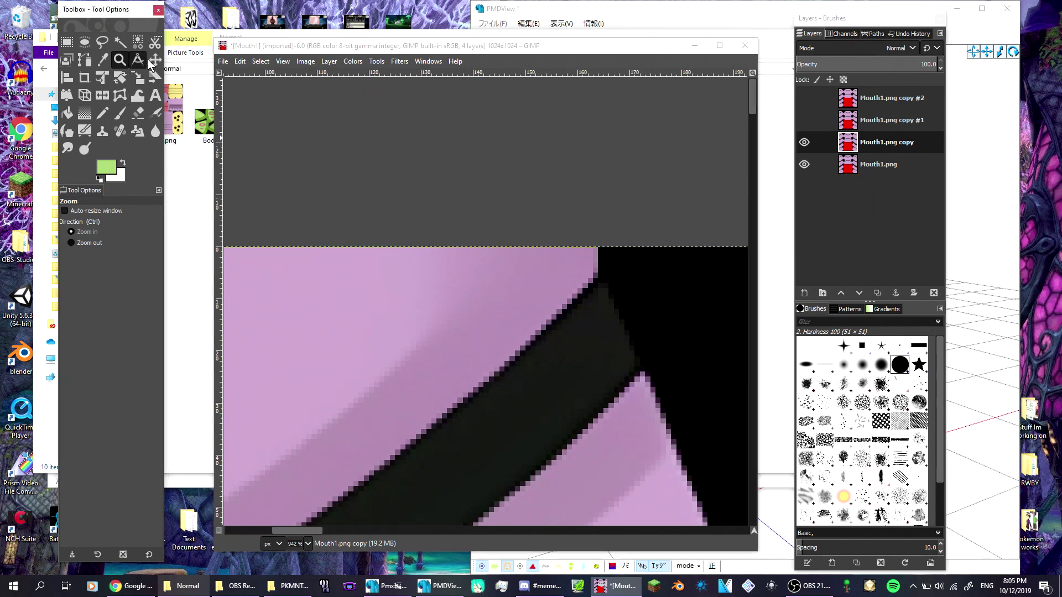
pyautogui.click(155, 60)
pyautogui.moveTo(365, 492); pyautogui.dragTo(419, 111)
pyautogui.moveTo(437, 481); pyautogui.dragTo(477, 183)
pyautogui.moveTo(466, 413); pyautogui.dragTo(498, 348)
pyautogui.moveTo(497, 511); pyautogui.dragTo(548, 258, button='middle')
pyautogui.moveTo(549, 314); pyautogui.dragTo(548, 335, button='middle')
# Lower the Mouth1.png copy layer's opacity to 46.9, fine-align it with the original layer, and restore its opacity to 100
pyautogui.click(862, 63)
pyautogui.moveTo(550, 123); pyautogui.dragTo(493, 213)
pyautogui.hotkey('ctrl', 'z')
pyautogui.moveTo(518, 151); pyautogui.dragTo(462, 363, button='middle')
pyautogui.moveTo(430, 355); pyautogui.dragTo(439, 317)
pyautogui.moveTo(354, 487); pyautogui.dragTo(533, 260, button='middle')
pyautogui.moveTo(713, 420); pyautogui.dragTo(443, 387, button='middle')
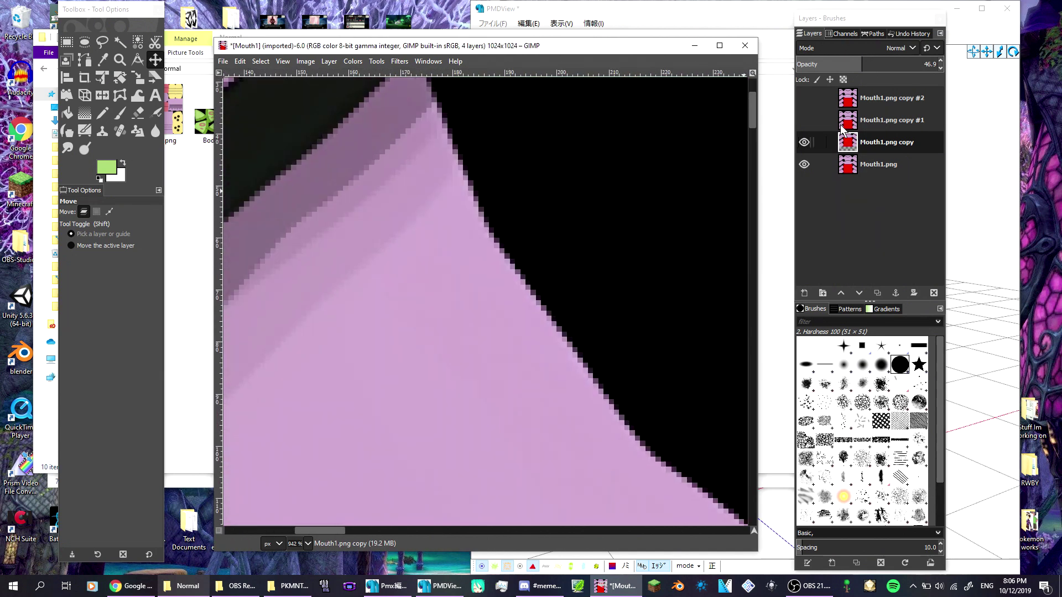
pyautogui.moveTo(824, 63); pyautogui.dragTo(943, 63)
pyautogui.moveTo(431, 139); pyautogui.dragTo(702, 333, button='middle')
pyautogui.moveTo(392, 308); pyautogui.dragTo(607, 274, button='middle')
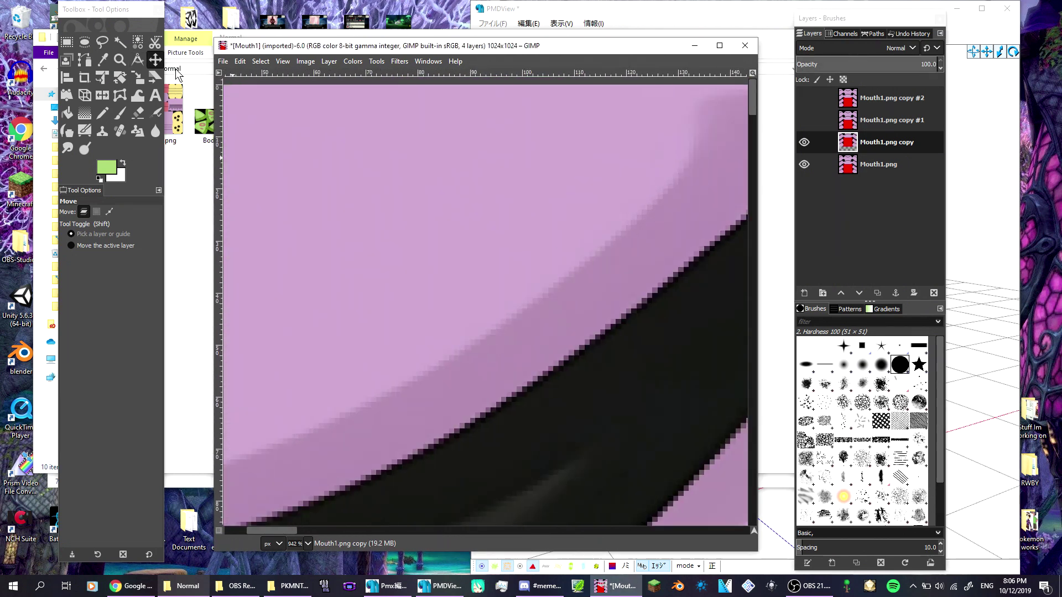
# Export the image as Mouth2.png to the Dustox Normal folder
pyautogui.click(223, 61)
pyautogui.click(241, 231)
pyautogui.write('Mouth2')
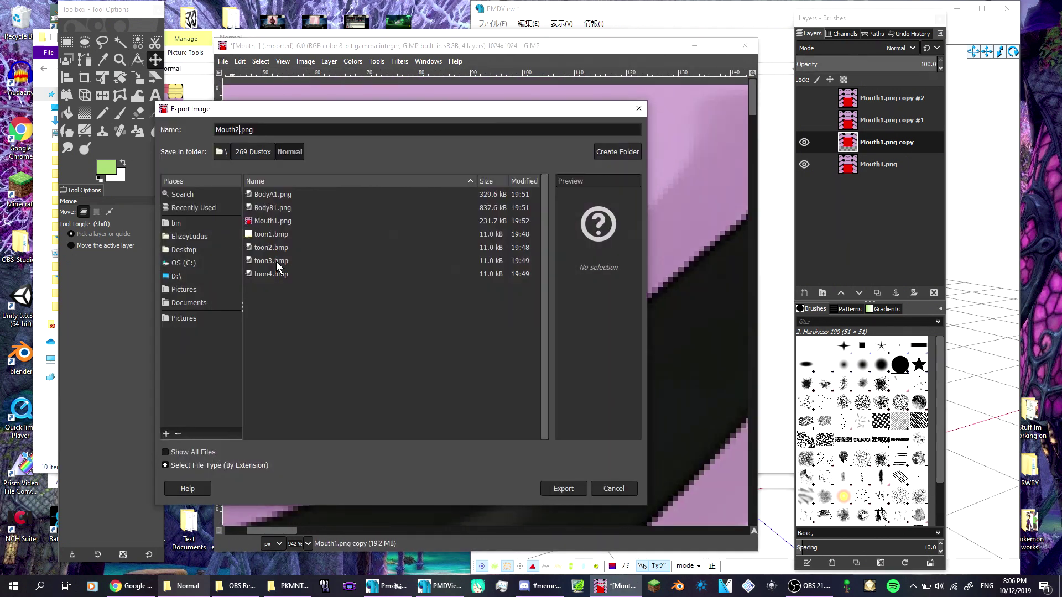
pyautogui.click(568, 489)
pyautogui.click(536, 424)
# Show the Mouth1.png copy #1 layer and move it upward, aligning it at reduced opacity before restoring full opacity
pyautogui.click(805, 120)
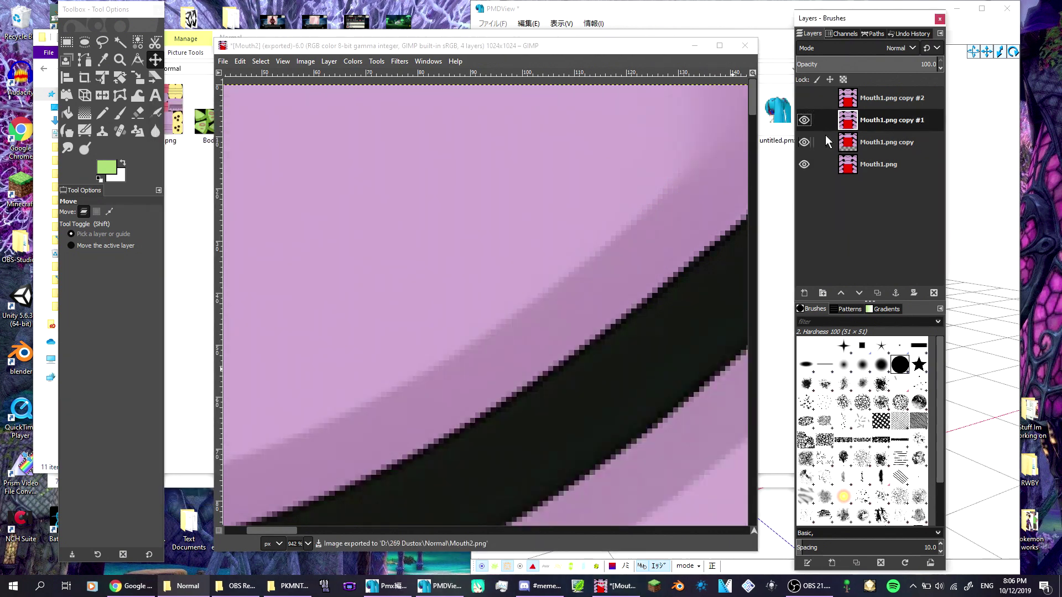
pyautogui.moveTo(526, 407); pyautogui.dragTo(711, 264)
pyautogui.click(866, 64)
pyautogui.moveTo(523, 354); pyautogui.dragTo(530, 296, button='middle')
pyautogui.moveTo(530, 296); pyautogui.dragTo(531, 323)
pyautogui.click(856, 66)
pyautogui.moveTo(856, 65); pyautogui.dragTo(948, 77)
pyautogui.moveTo(680, 420); pyautogui.dragTo(479, 229, button='middle')
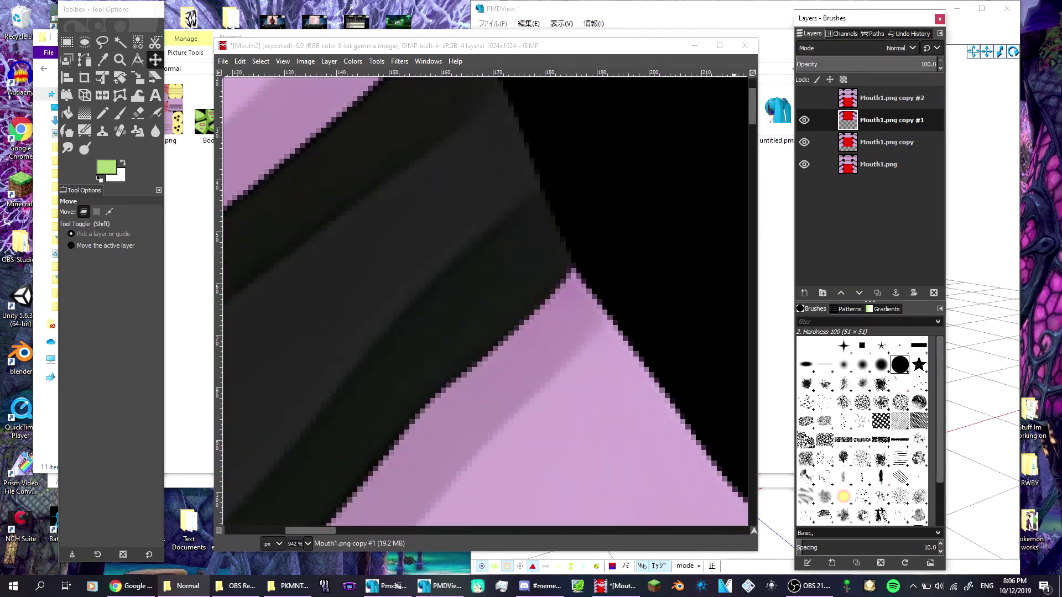
# Export the image as Mouth3.png to the same folder
pyautogui.click(222, 61)
pyautogui.click(239, 224)
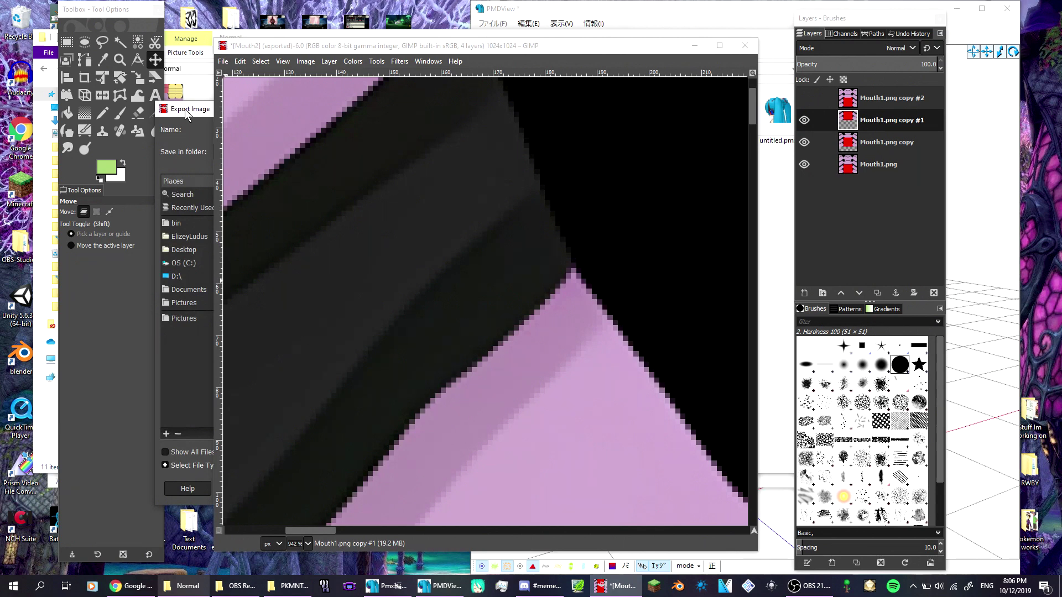
pyautogui.moveTo(185, 110); pyautogui.dragTo(223, 115)
pyautogui.click(291, 135)
pyautogui.press('BackSpace')
pyautogui.write('3')
pyautogui.click(601, 495)
pyautogui.click(542, 426)
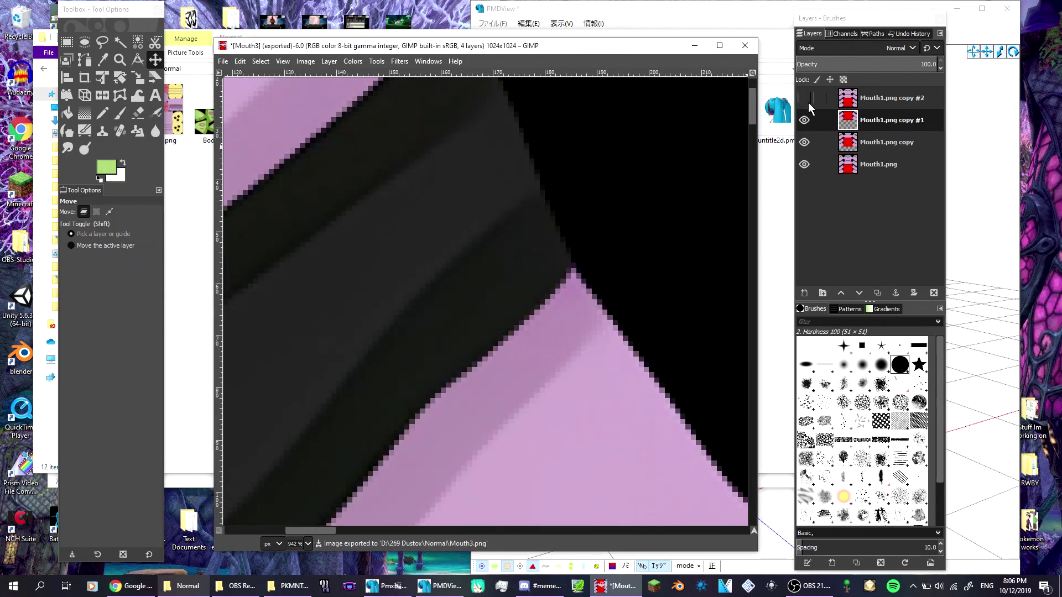
# Show the Mouth1.png copy #2 layer, align it with the layers below at 62.5 opacity, and restore its opacity to 100
pyautogui.click(805, 100)
pyautogui.click(886, 99)
pyautogui.moveTo(235, 227); pyautogui.dragTo(639, 255, button='middle')
pyautogui.moveTo(714, 288); pyautogui.dragTo(266, 166)
pyautogui.moveTo(717, 382); pyautogui.dragTo(502, 221)
pyautogui.hscroll(-12, 396, 301)
pyautogui.scroll(-20, 397, 301)
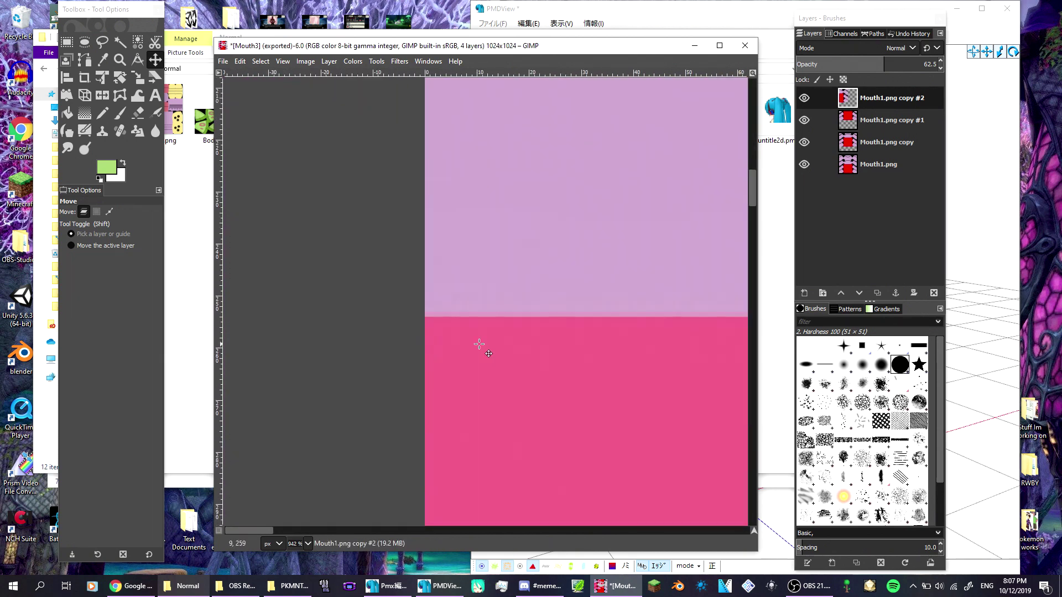
pyautogui.moveTo(496, 347); pyautogui.dragTo(493, 346)
pyautogui.hscroll(13, 493, 347)
pyautogui.scroll(20, 493, 346)
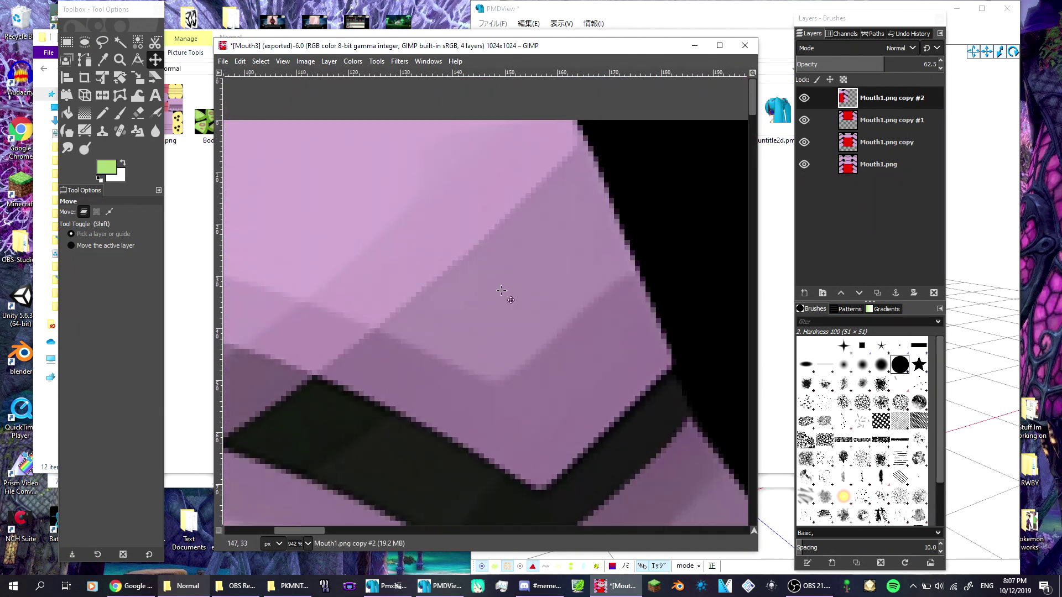
pyautogui.moveTo(915, 62); pyautogui.dragTo(940, 63)
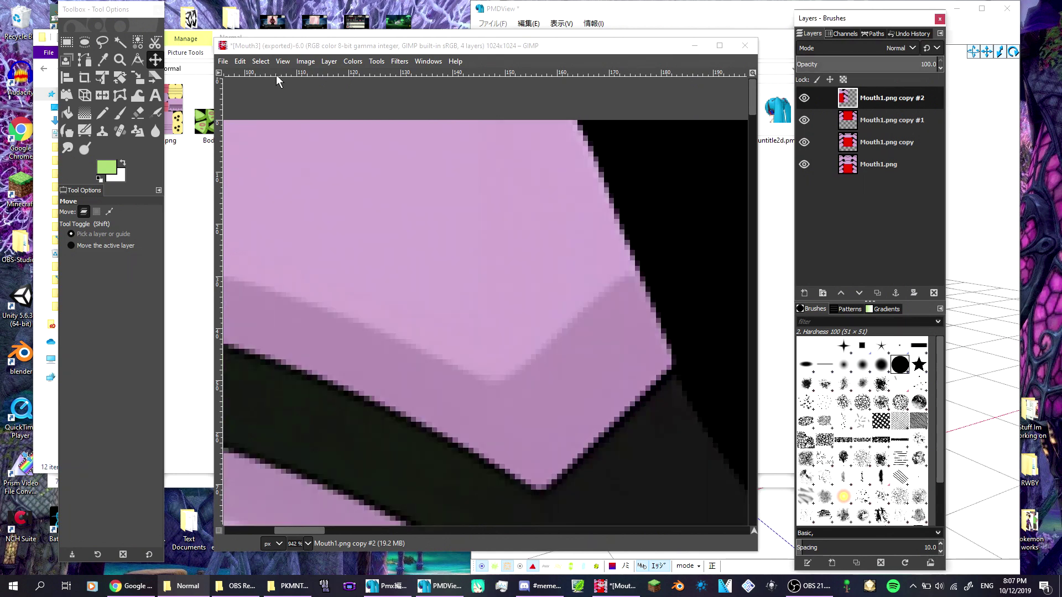
# Lower the Mouth1.png copy #2 layer's opacity to 57.6
pyautogui.press('z')
pyautogui.click(98, 244)
pyautogui.click(353, 313)
pyautogui.click(97, 233)
pyautogui.moveTo(243, 340); pyautogui.dragTo(343, 266)
pyautogui.moveTo(476, 403); pyautogui.dragTo(617, 241)
pyautogui.moveTo(379, 380); pyautogui.dragTo(576, 237)
pyautogui.moveTo(359, 358)
pyautogui.mouseDown()
pyautogui.moveTo(601, 172)
pyautogui.moveTo(602, 156)
pyautogui.mouseUp()
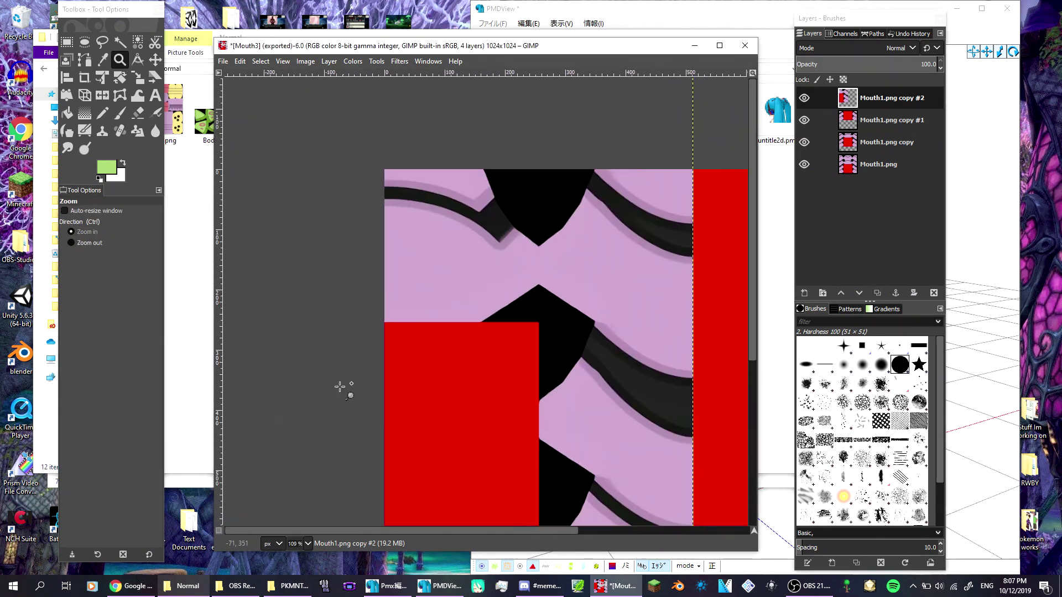
pyautogui.moveTo(330, 406); pyautogui.dragTo(561, 130)
pyautogui.moveTo(841, 64); pyautogui.dragTo(722, 68)
pyautogui.moveTo(935, 65); pyautogui.dragTo(893, 113)
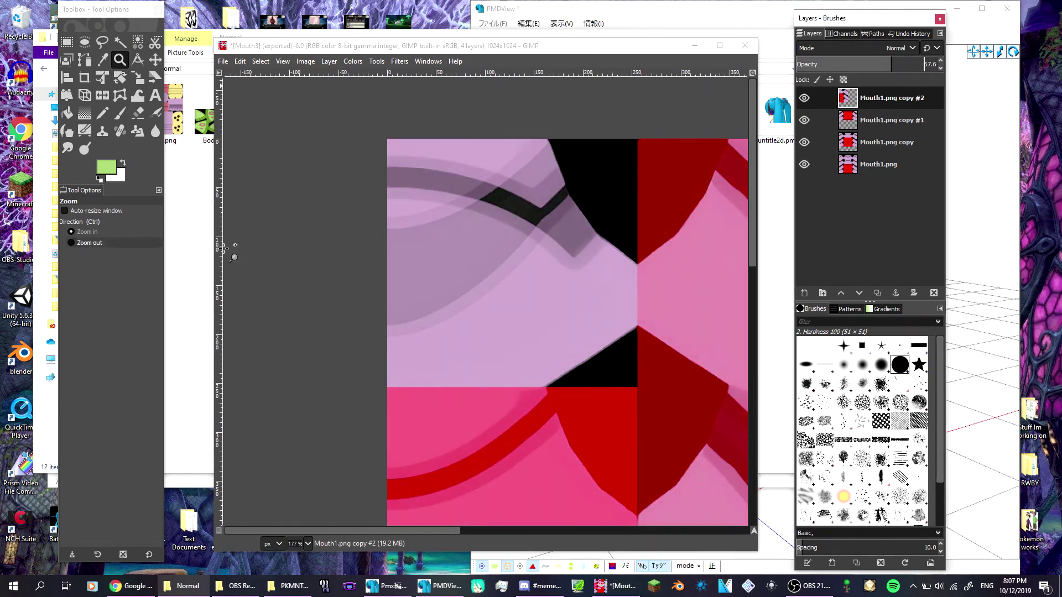
# Fine-align the Mouth1.png copy #2 layer with the mouth artwork below and restore its opacity to 100
pyautogui.moveTo(525, 302); pyautogui.dragTo(725, 234)
pyautogui.moveTo(361, 335); pyautogui.dragTo(512, 210)
pyautogui.moveTo(391, 161); pyautogui.dragTo(569, 332, button='middle')
pyautogui.click(156, 60)
pyautogui.moveTo(415, 223)
pyautogui.mouseDown()
pyautogui.moveTo(415, 249)
pyautogui.moveTo(413, 239)
pyautogui.mouseUp()
pyautogui.moveTo(409, 199); pyautogui.dragTo(482, 509, button='middle')
pyautogui.moveTo(321, 88); pyautogui.dragTo(500, 307, button='middle')
pyautogui.moveTo(893, 67); pyautogui.dragTo(952, 55)
pyautogui.moveTo(583, 506); pyautogui.dragTo(280, 116, button='middle')
pyautogui.moveTo(459, 387); pyautogui.dragTo(417, 146, button='middle')
pyautogui.moveTo(918, 64); pyautogui.dragTo(948, 33)
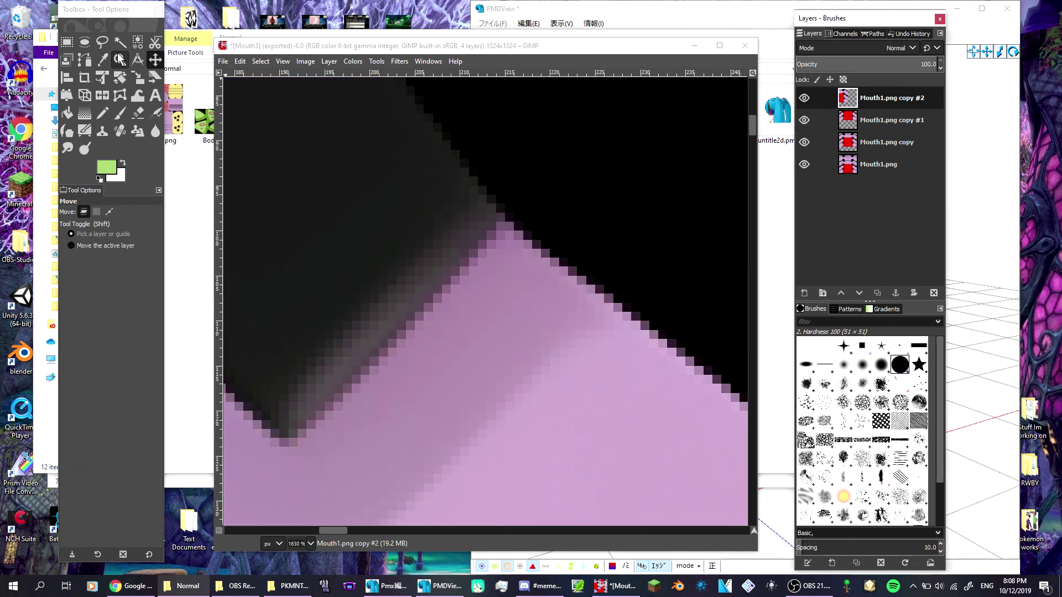
# Resize the Mouth1.png copy #2 layer's boundary to the image size
pyautogui.click(120, 58)
pyautogui.click(105, 245)
pyautogui.click(378, 288)
pyautogui.click(131, 232)
pyautogui.moveTo(304, 357); pyautogui.dragTo(434, 259)
pyautogui.moveTo(399, 335); pyautogui.dragTo(595, 214)
pyautogui.moveTo(459, 310); pyautogui.dragTo(699, 120)
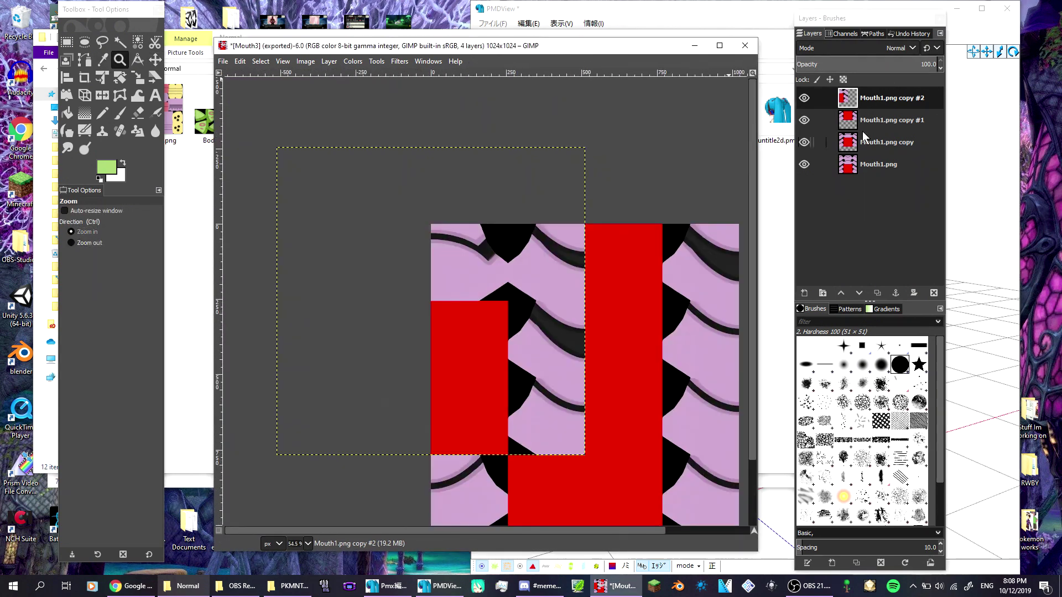
pyautogui.rightClick(881, 103)
pyautogui.click(915, 436)
pyautogui.rightClick(861, 92)
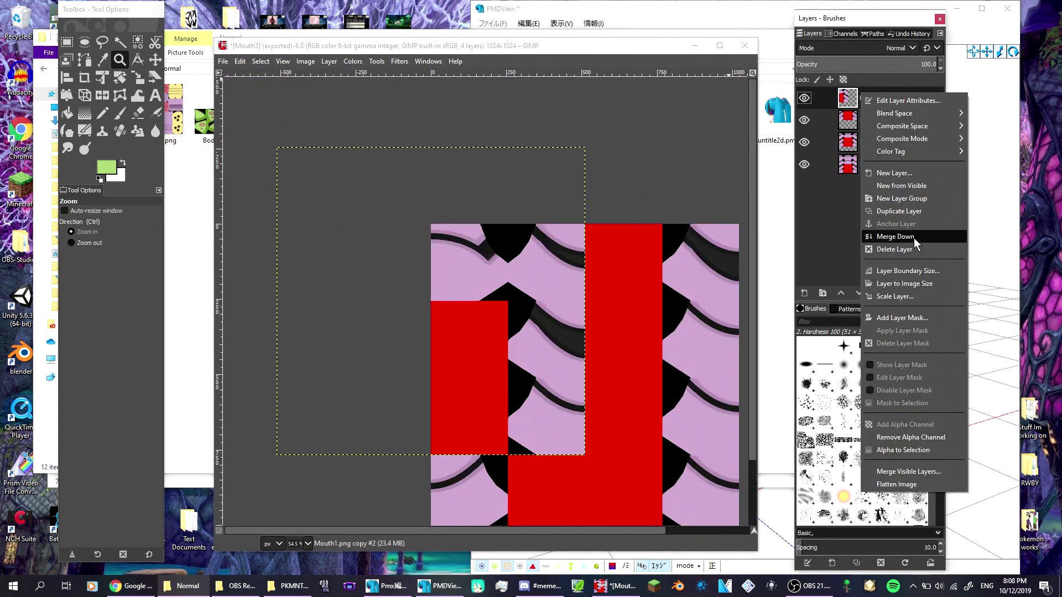
pyautogui.click(918, 286)
# Duplicate the Mouth1.png copy #2 layer and flip the duplicate horizontally to fill the other half of the texture
pyautogui.click(878, 294)
pyautogui.click(102, 95)
pyautogui.click(561, 338)
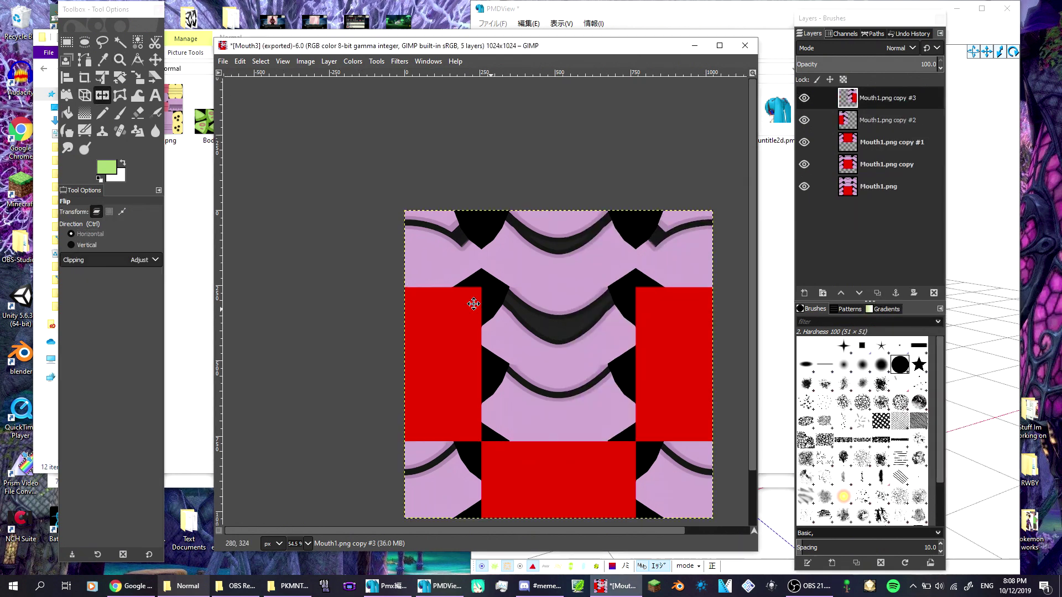
# Export the image as Mouth4.png to the Dustox Normal folder and close the image without saving it
pyautogui.click(223, 60)
pyautogui.click(245, 232)
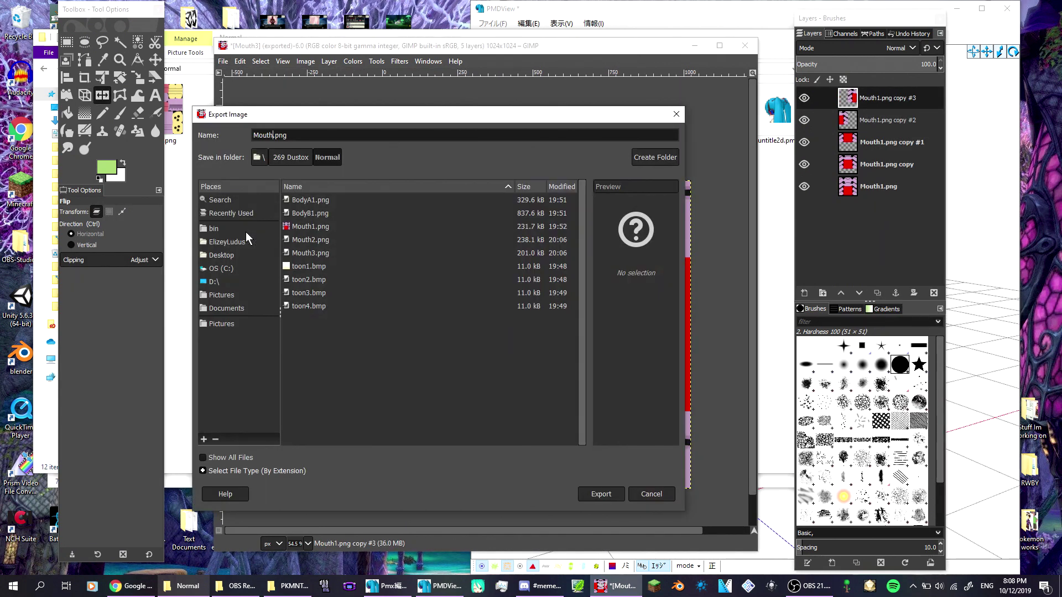
pyautogui.click(602, 494)
pyautogui.click(537, 424)
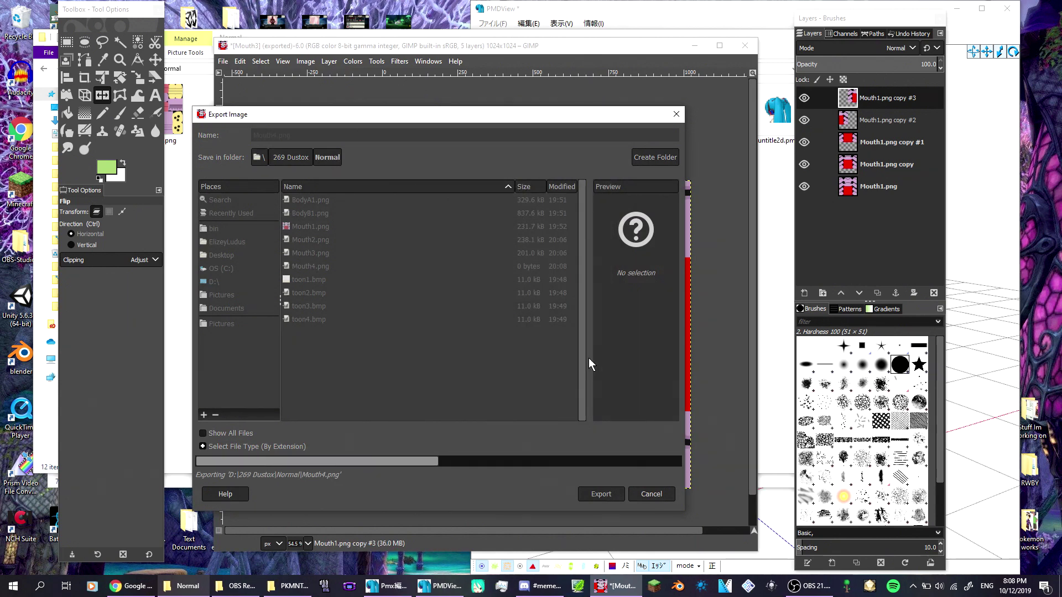
pyautogui.click(745, 46)
pyautogui.click(502, 384)
# Switch to PMX Editor, use Mouth2.png as the isolated Mouth material's texture, and set its opacity to 0
pyautogui.moveTo(925, 314); pyautogui.dragTo(880, 313, button='right')
pyautogui.click(390, 585)
pyautogui.click(192, 139)
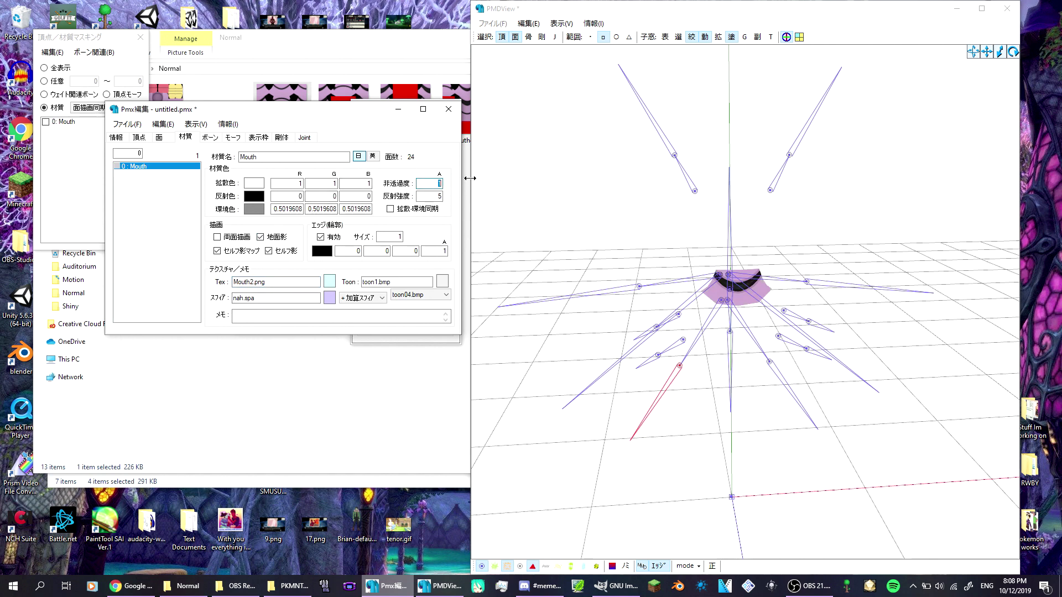
pyautogui.rightClick(127, 167)
pyautogui.press('Escape')
# Create a material morph with an additive offset for the Mouth material, setting the offset's opacity to 1
pyautogui.click(233, 137)
pyautogui.rightClick(156, 197)
pyautogui.moveTo(283, 199)
pyautogui.click(356, 228)
pyautogui.rightClick(256, 250)
pyautogui.click(299, 332)
pyautogui.doubleClick(230, 221)
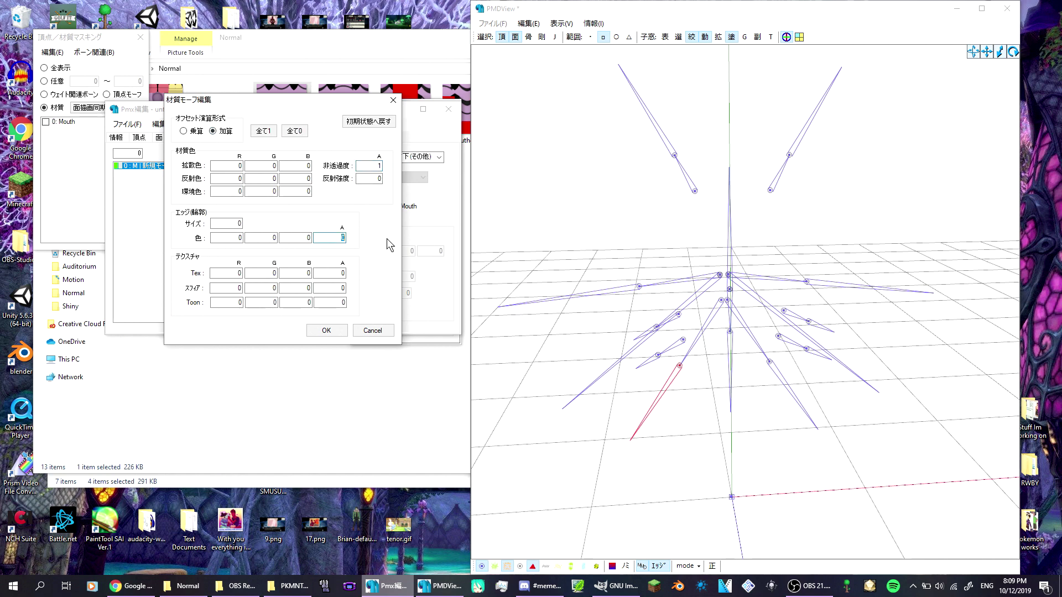
pyautogui.click(326, 334)
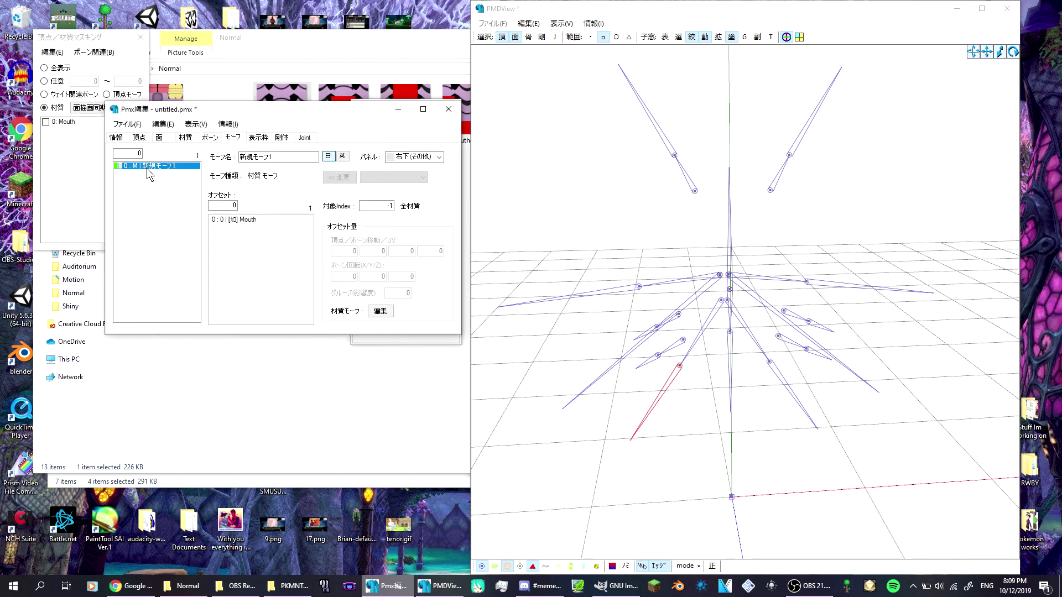
# Save the mouth-only model as untitle2d.pmx, replacing the existing file
pyautogui.click(130, 128)
pyautogui.click(155, 164)
pyautogui.doubleClick(230, 206)
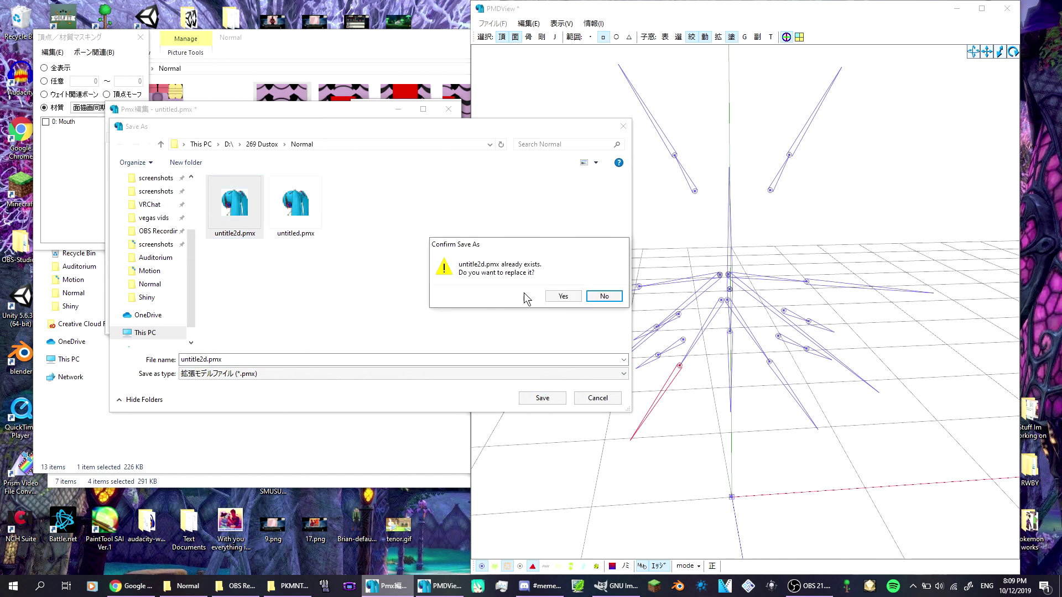
pyautogui.click(560, 297)
# Load the full Dustox model untitled.pmx into the editor
pyautogui.click(324, 397)
pyautogui.moveTo(158, 178); pyautogui.dragTo(935, 343)
pyautogui.click(314, 281)
pyautogui.click(948, 368)
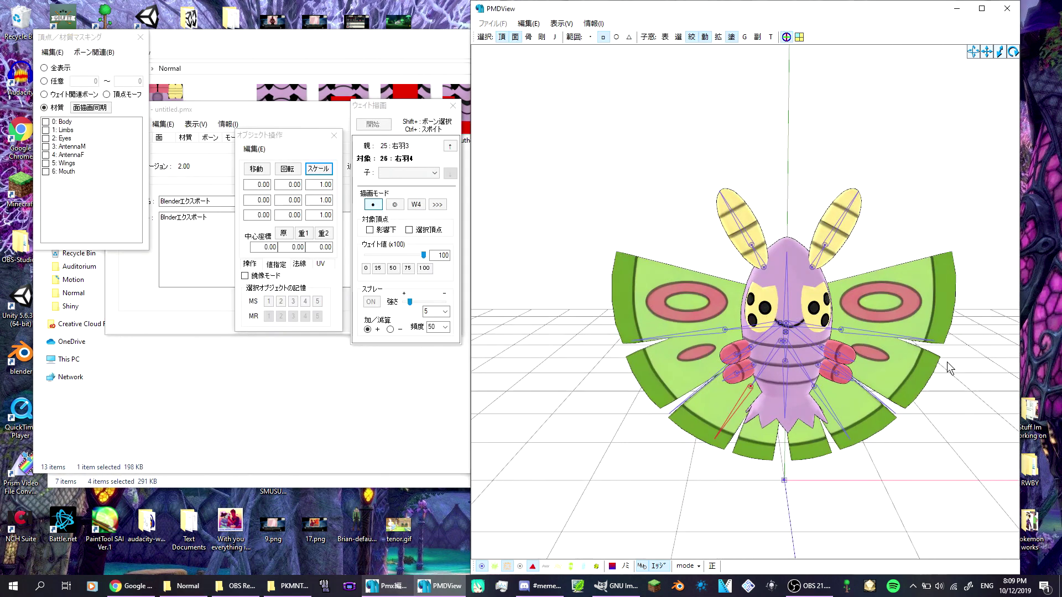
# Append untitle2d.pmx to the Dustox model three times with the add import method, and show the material and morph lists
pyautogui.click(310, 387)
pyautogui.moveTo(840, 113); pyautogui.dragTo(934, 209)
pyautogui.click(202, 192)
pyautogui.click(317, 280)
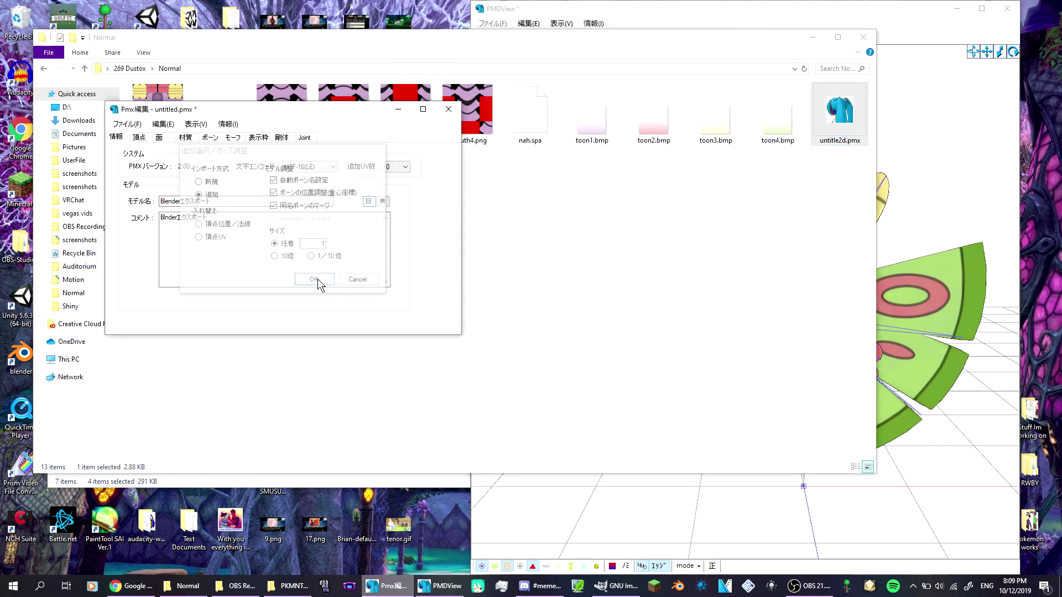
pyautogui.moveTo(296, 254); pyautogui.dragTo(299, 275)
pyautogui.click(311, 280)
pyautogui.click(312, 281)
pyautogui.click(186, 137)
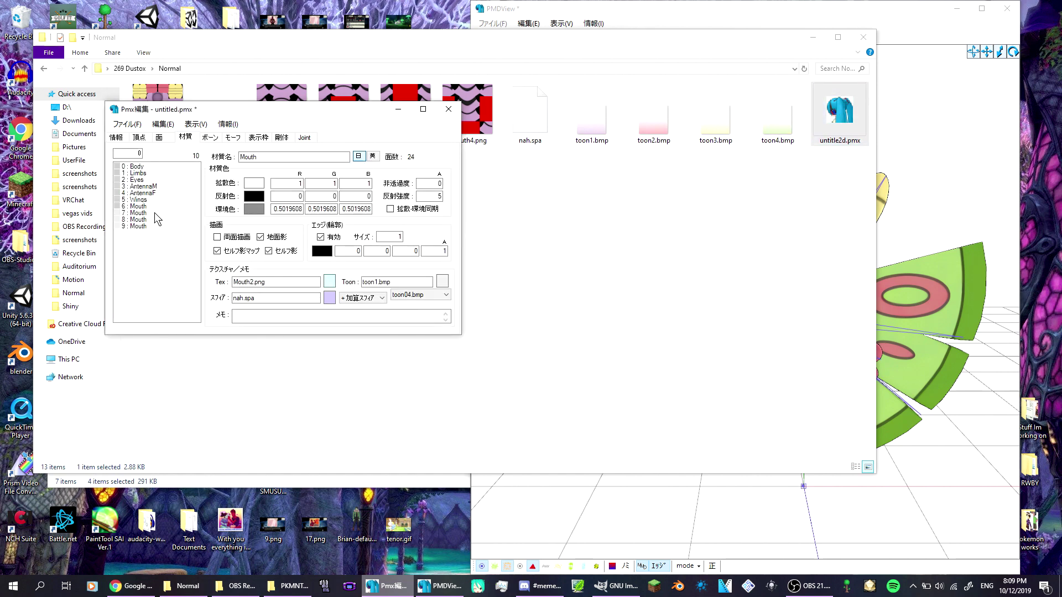
pyautogui.click(233, 138)
# Open Teddiursa.pmx from the Normal folder of 216 PkXY-SM Teddiursa in pokemon works and show its morph list
pyautogui.click(304, 589)
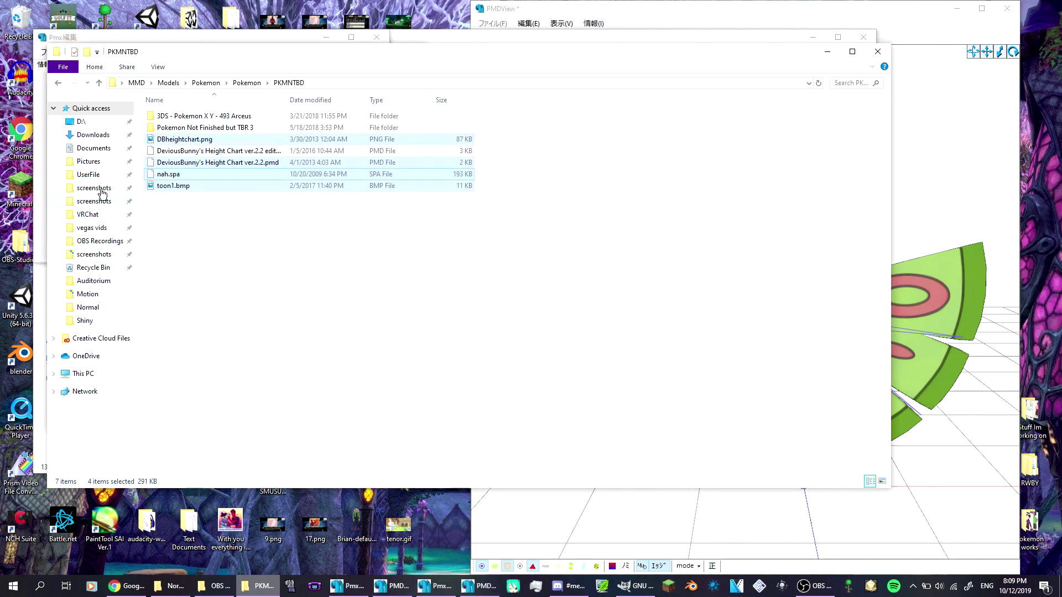
pyautogui.click(81, 122)
pyautogui.scroll(-3, 230, 389)
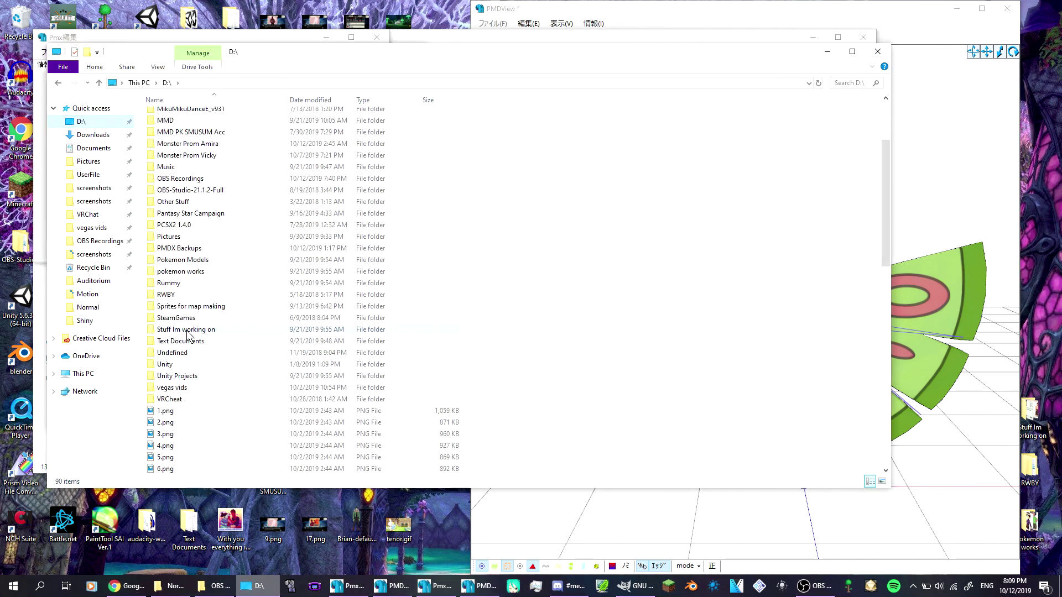
pyautogui.doubleClick(195, 272)
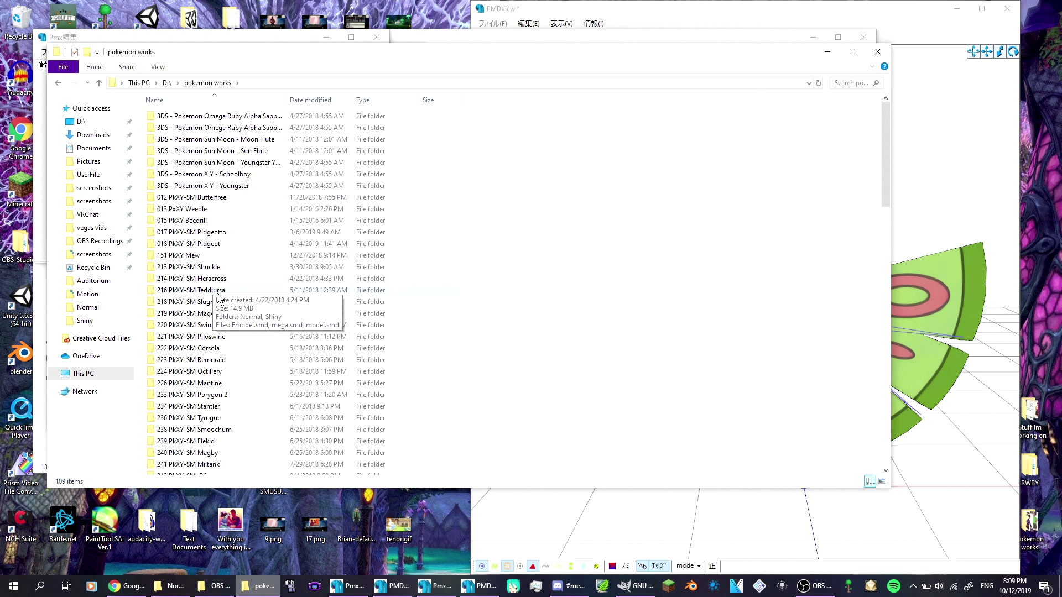
pyautogui.doubleClick(216, 294)
pyautogui.doubleClick(177, 115)
pyautogui.moveTo(166, 291); pyautogui.dragTo(286, 223)
pyautogui.press('Return')
pyautogui.click(156, 66)
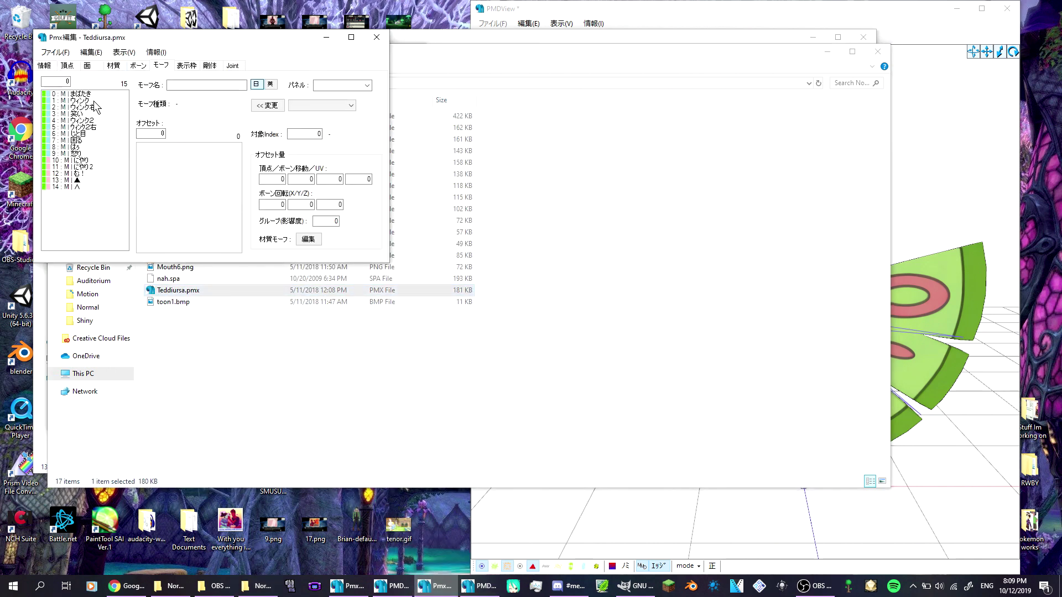
# Copy the morph name にやり from the Teddiursa model onto the Dustox model's first mouth morph
pyautogui.moveTo(91, 37); pyautogui.dragTo(335, 144)
pyautogui.click(334, 269)
pyautogui.doubleClick(423, 191)
pyautogui.rightClick(426, 190)
pyautogui.click(415, 227)
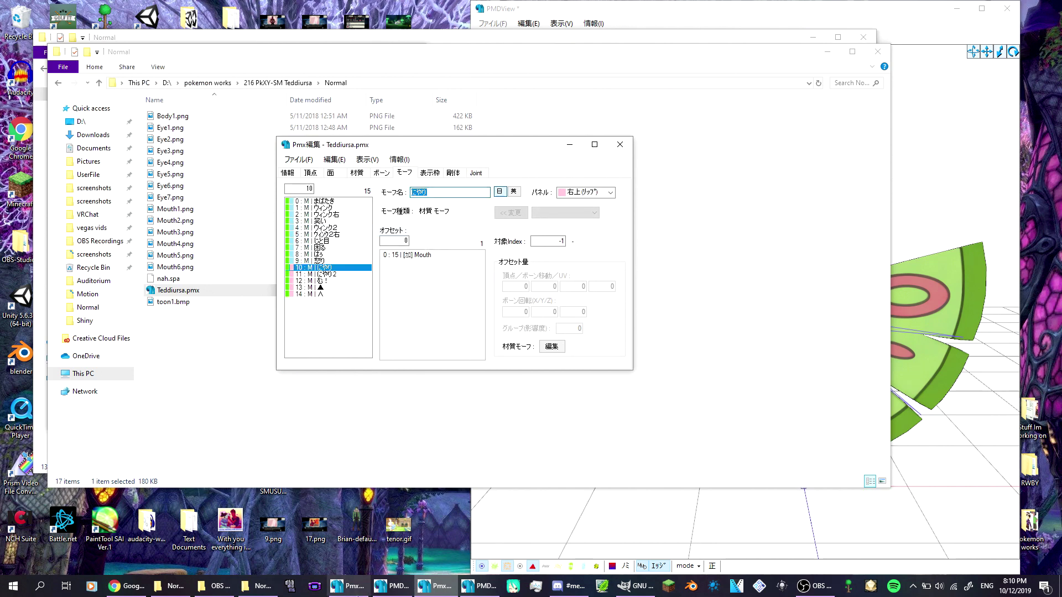
pyautogui.click(391, 586)
pyautogui.click(347, 586)
pyautogui.rightClick(171, 167)
pyautogui.click(176, 201)
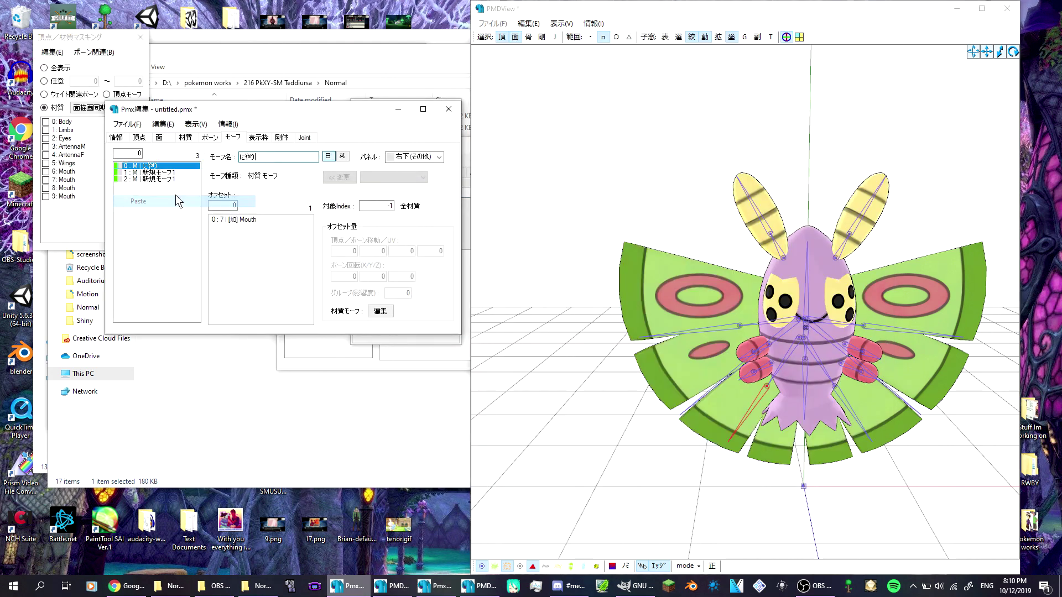
# Copy the morph name にやり2 from the Teddiursa model onto the Dustox model's second mouth morph
pyautogui.click(327, 352)
pyautogui.click(327, 275)
pyautogui.doubleClick(437, 191)
pyautogui.rightClick(451, 189)
pyautogui.click(407, 225)
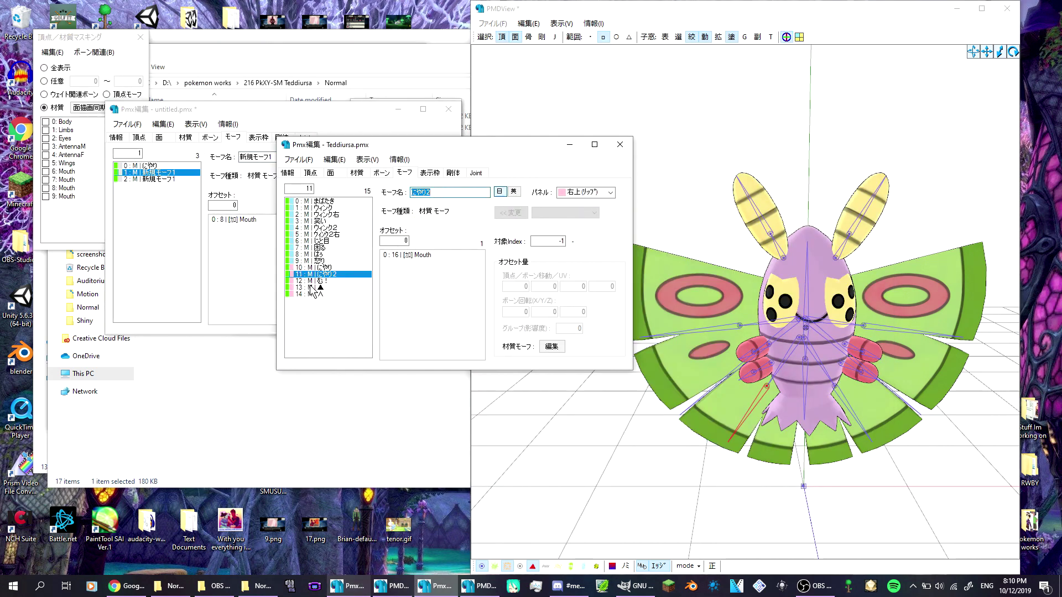
pyautogui.click(318, 282)
pyautogui.click(255, 158)
pyautogui.doubleClick(255, 157)
pyautogui.rightClick(257, 160)
pyautogui.click(180, 202)
# Copy the Teddiursa morph name む！ onto the third Dustox mouth morph and assign the mouth morphs to the 右上(リップ) panel
pyautogui.click(154, 180)
pyautogui.doubleClick(470, 194)
pyautogui.rightClick(451, 194)
pyautogui.click(349, 227)
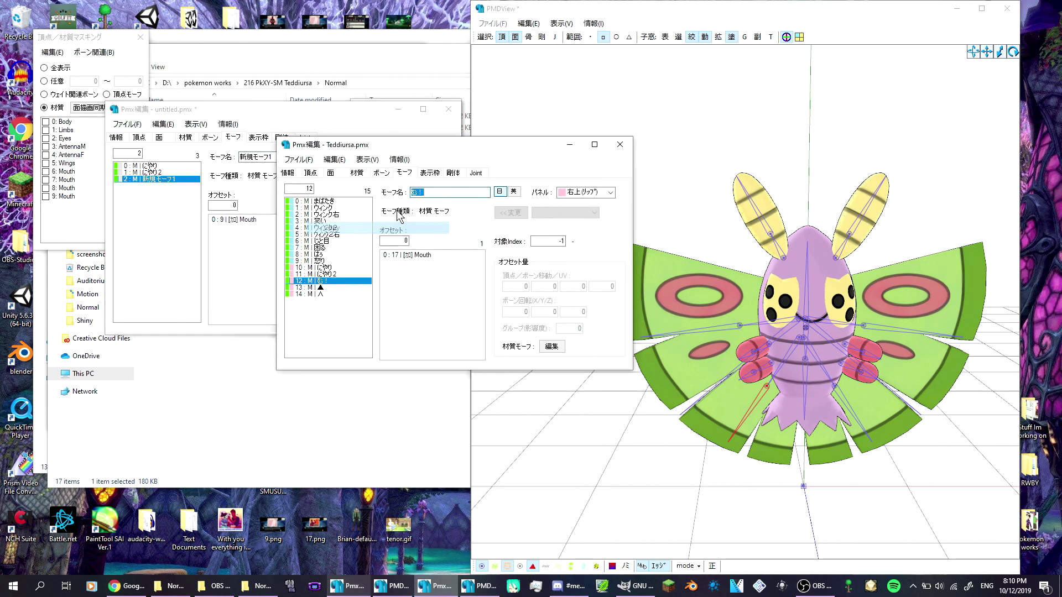
pyautogui.doubleClick(256, 156)
pyautogui.rightClick(255, 155)
pyautogui.click(160, 215)
pyautogui.rightClick(287, 157)
pyautogui.click(203, 204)
pyautogui.click(153, 172)
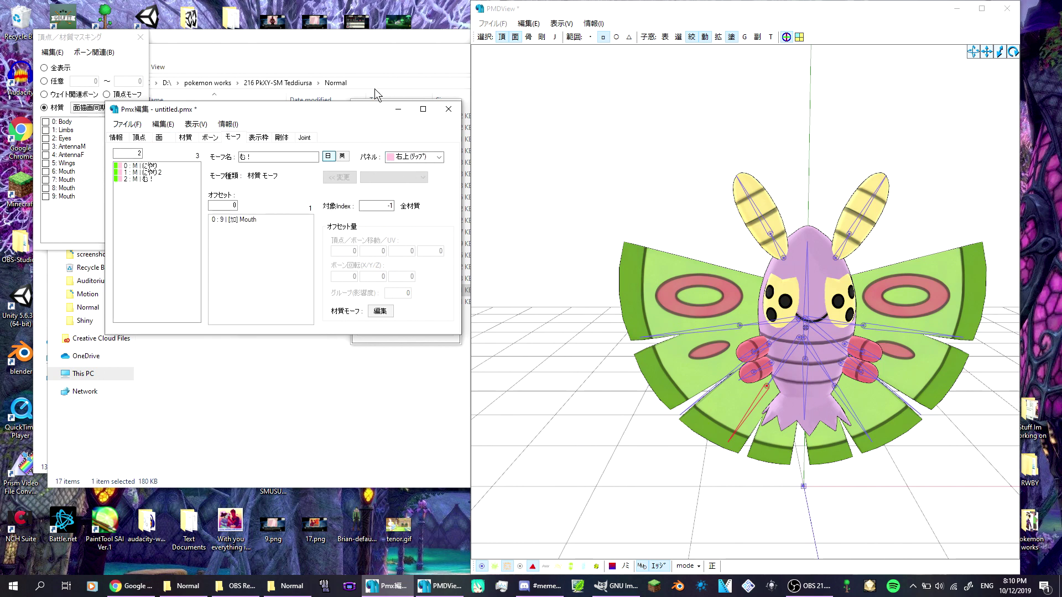
# Enable bone selection in the model view and inspect the Dustox model from another angle and in another display mode
pyautogui.click(527, 25)
pyautogui.moveTo(500, 213); pyautogui.dragTo(531, 216, button='right')
pyautogui.click(686, 567)
pyautogui.click(721, 544)
pyautogui.moveTo(686, 343); pyautogui.dragTo(659, 365, button='right')
pyautogui.click(688, 566)
pyautogui.click(731, 475)
# Save the Dustox model over untitled.pmx
pyautogui.click(114, 117)
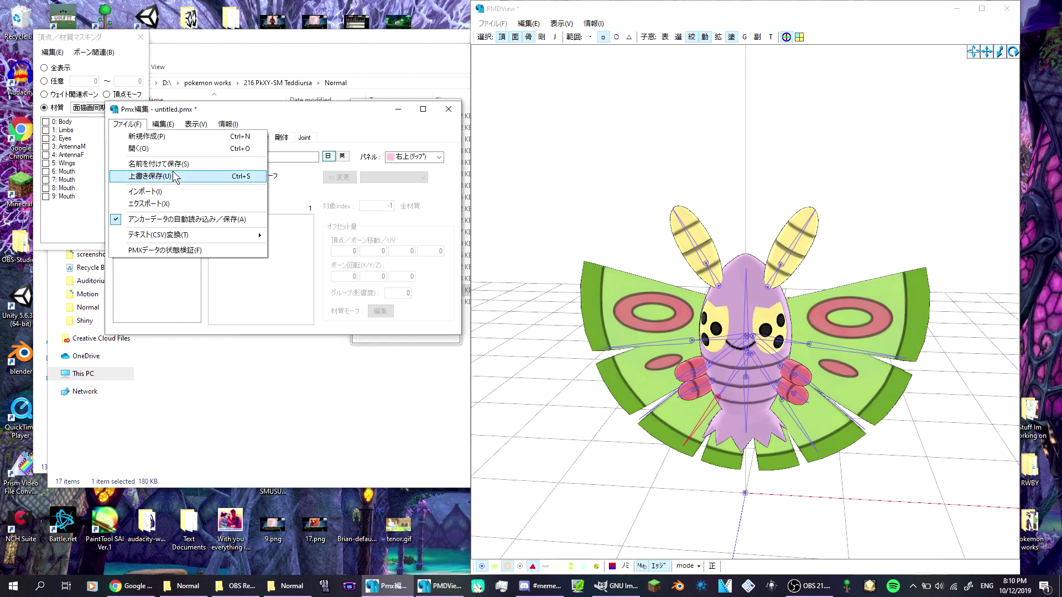
pyautogui.click(173, 171)
pyautogui.click(532, 400)
pyautogui.click(562, 297)
# Clear the editor windows away, close the Teddiursa folder, and hide the Dustox folder to reach the desktop
pyautogui.click(392, 587)
pyautogui.click(391, 586)
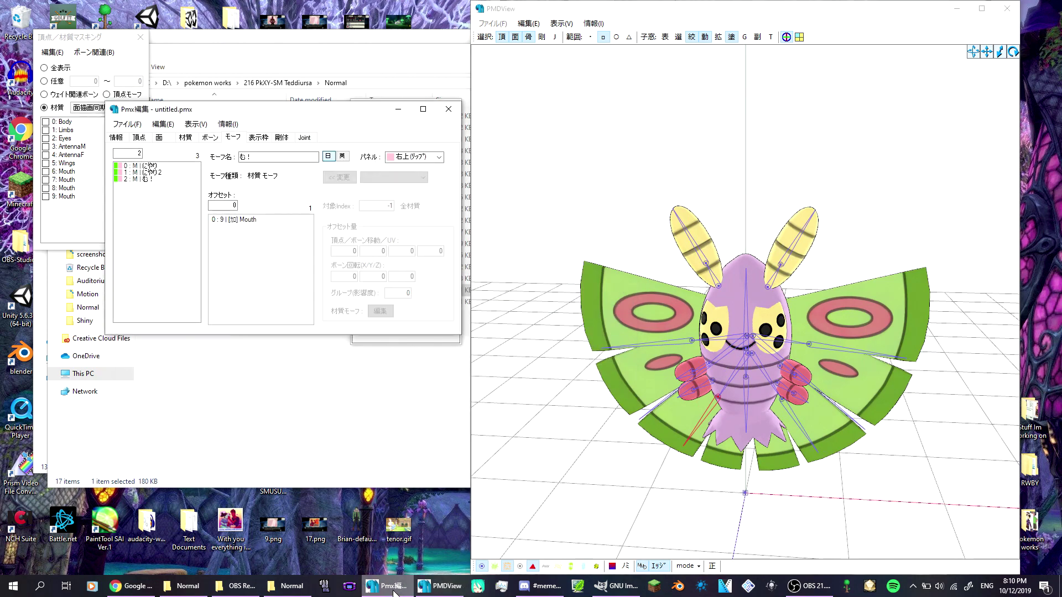
pyautogui.click(392, 587)
pyautogui.click(437, 586)
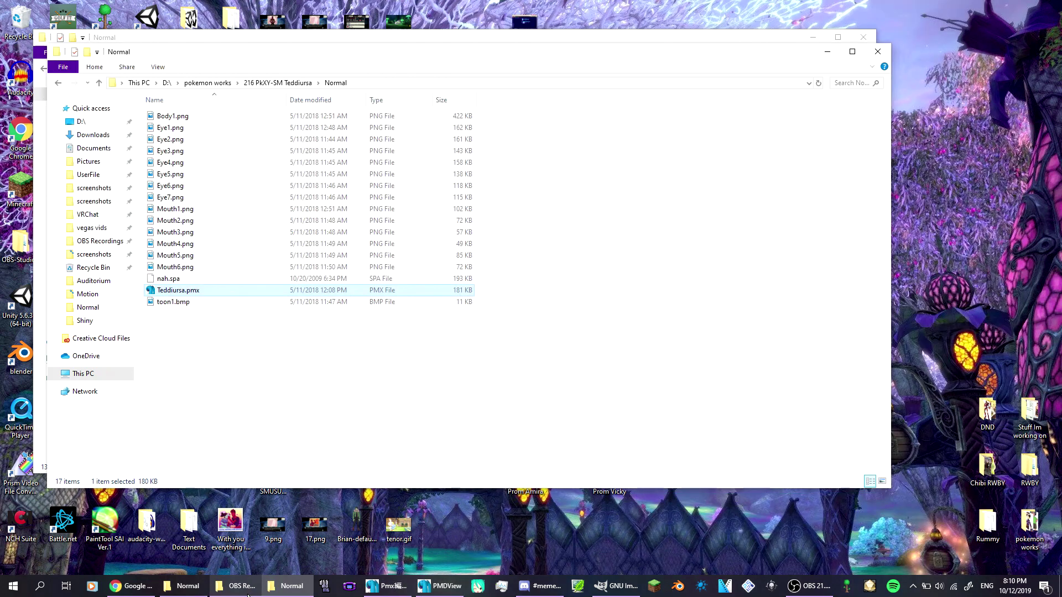
pyautogui.click(882, 55)
pyautogui.click(203, 593)
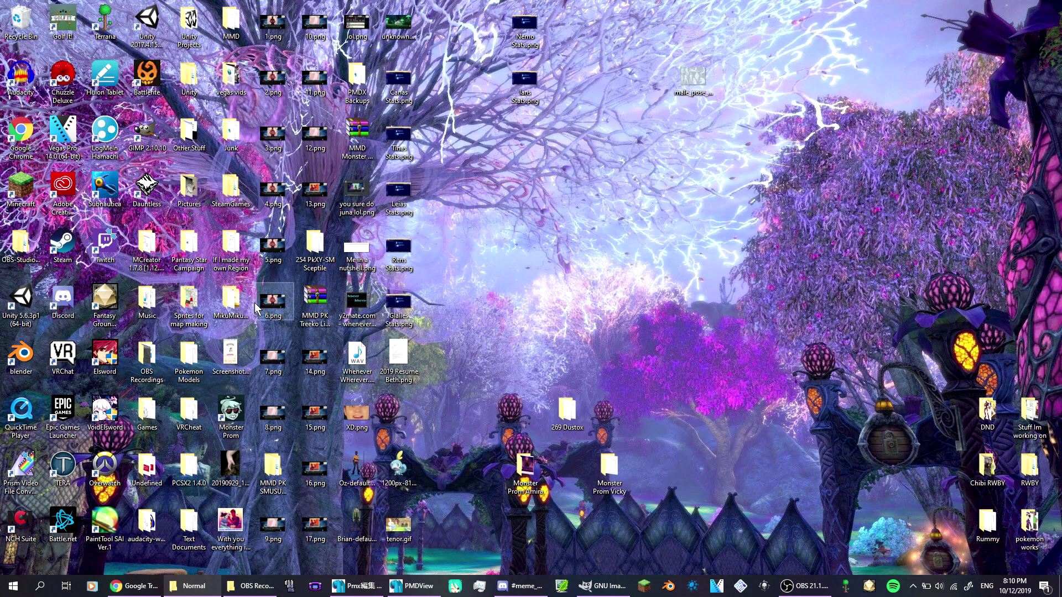
# Launch the English PmxEditor x64 from the MMD folder and load untitled.pmx from the Dustox Normal folder
pyautogui.doubleClick(230, 25)
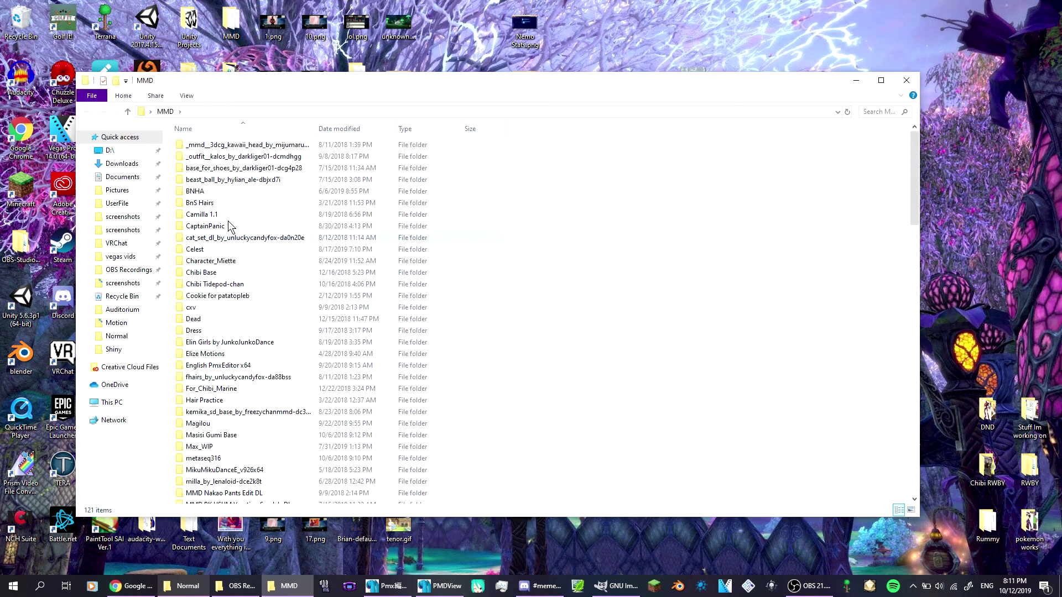
pyautogui.doubleClick(235, 364)
pyautogui.doubleClick(210, 145)
pyautogui.doubleClick(208, 192)
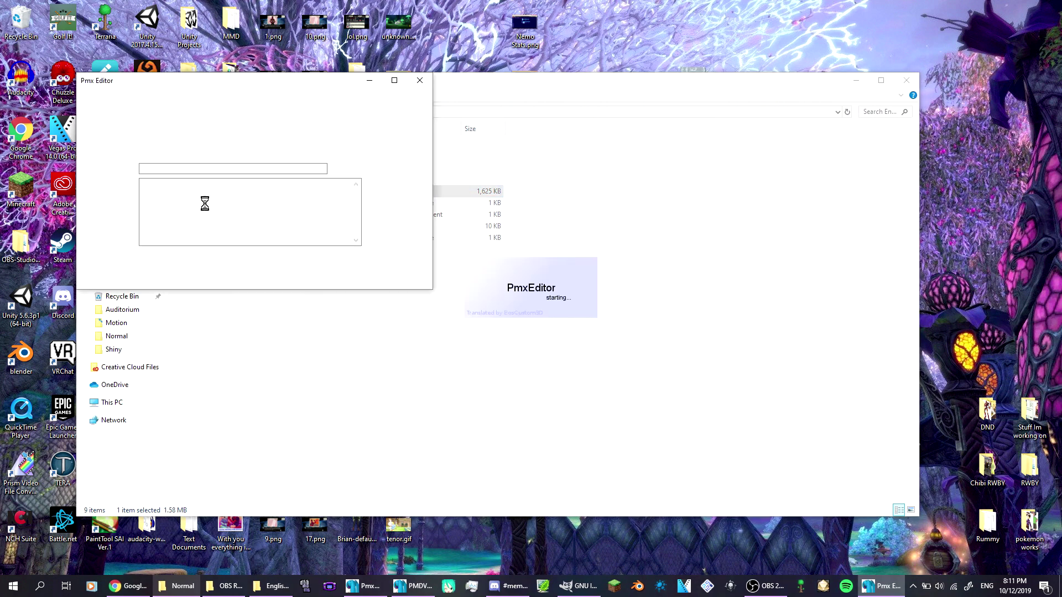
pyautogui.click(176, 587)
pyautogui.moveTo(159, 176); pyautogui.dragTo(307, 262)
pyautogui.click(285, 242)
# Repair the bones' English names with Name Repair, replacing JP → EN with names created from the English table
pyautogui.click(125, 95)
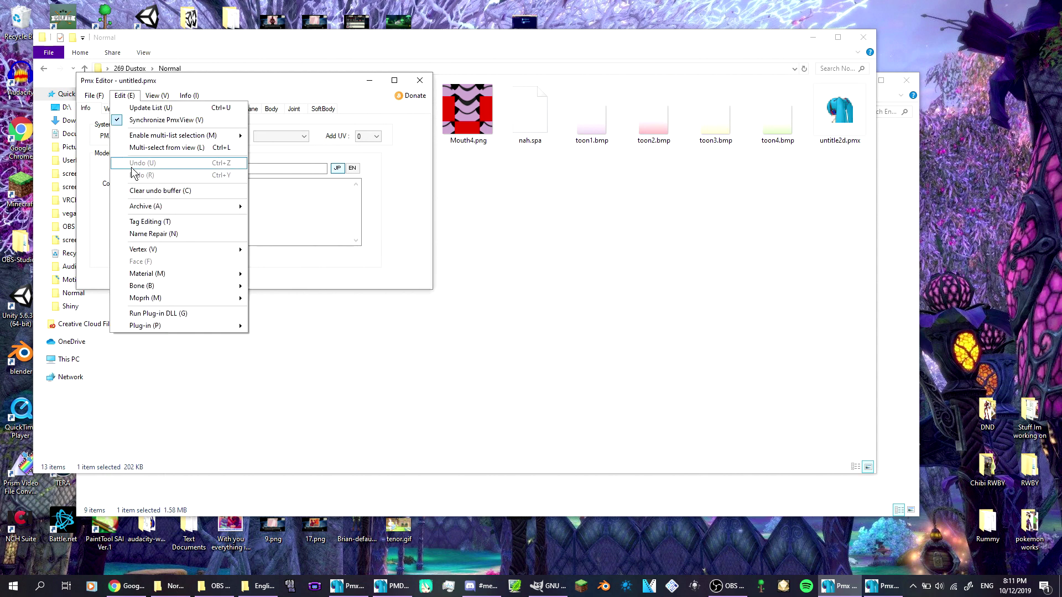
pyautogui.click(166, 233)
pyautogui.click(212, 269)
pyautogui.click(287, 221)
pyautogui.click(214, 406)
pyautogui.click(566, 334)
pyautogui.click(307, 413)
pyautogui.click(536, 332)
pyautogui.click(534, 327)
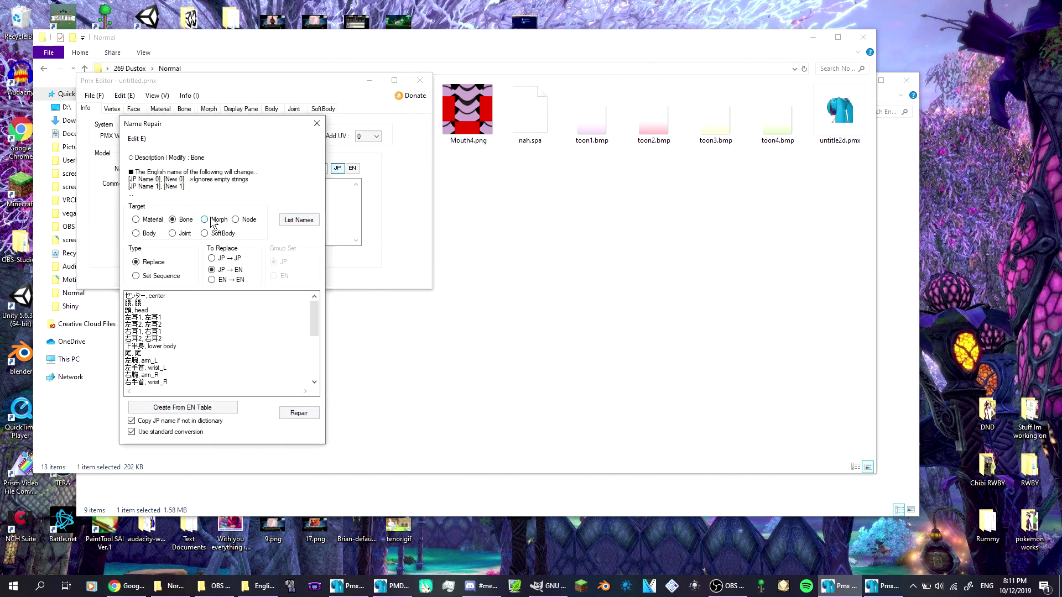
# Repair the morphs' English names with Name Repair, using names created from the English table
pyautogui.click(212, 220)
pyautogui.click(299, 220)
pyautogui.click(183, 408)
pyautogui.click(569, 332)
pyautogui.click(299, 412)
pyautogui.click(536, 333)
pyautogui.click(317, 123)
# Check the model's morph list and save the model over untitled.pmx
pyautogui.click(210, 110)
pyautogui.click(93, 95)
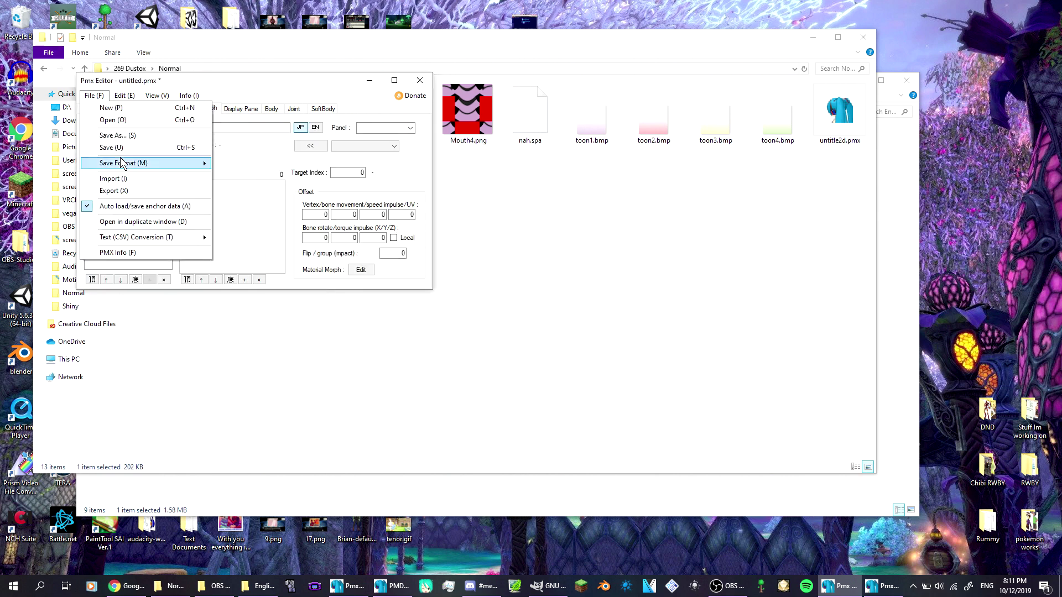
pyautogui.click(117, 135)
pyautogui.click(509, 369)
pyautogui.click(536, 289)
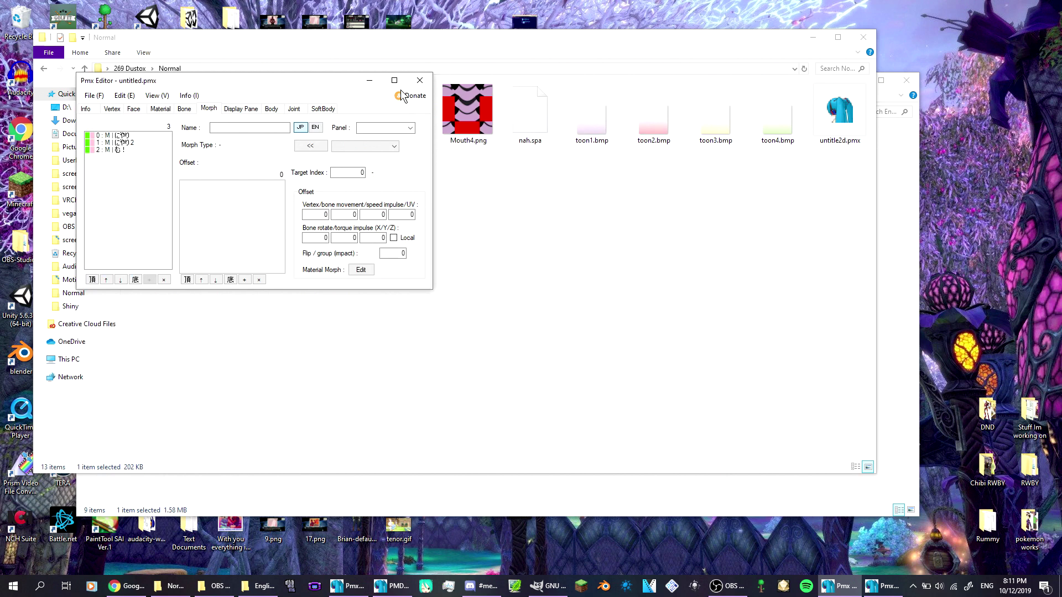
# Close the English editor, reload untitled.pmx as a new model in the Japanese editor, and open its morphs
pyautogui.click(420, 80)
pyautogui.doubleClick(161, 185)
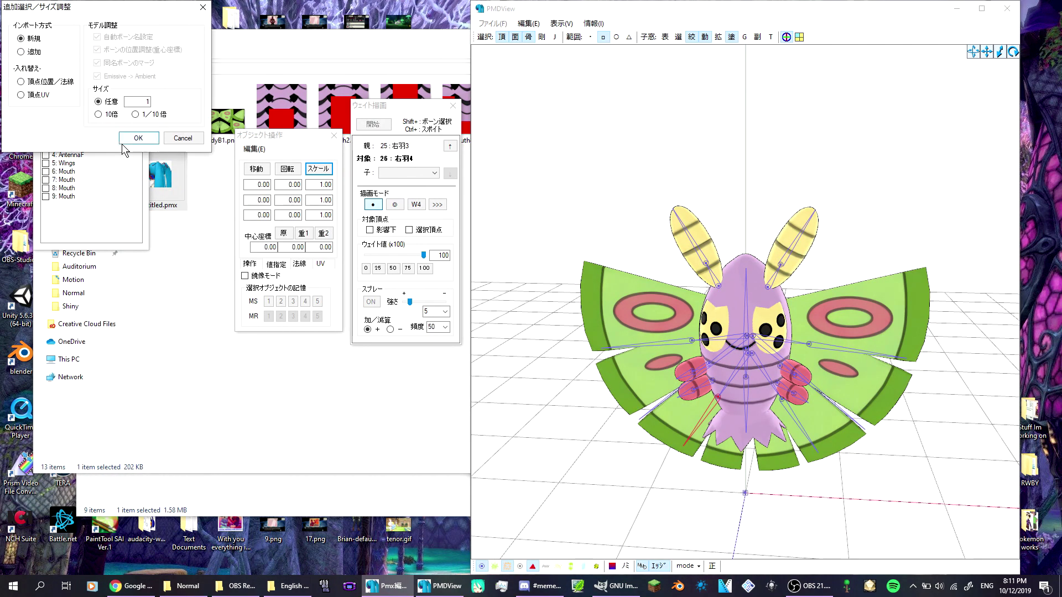
pyautogui.click(124, 141)
pyautogui.click(232, 138)
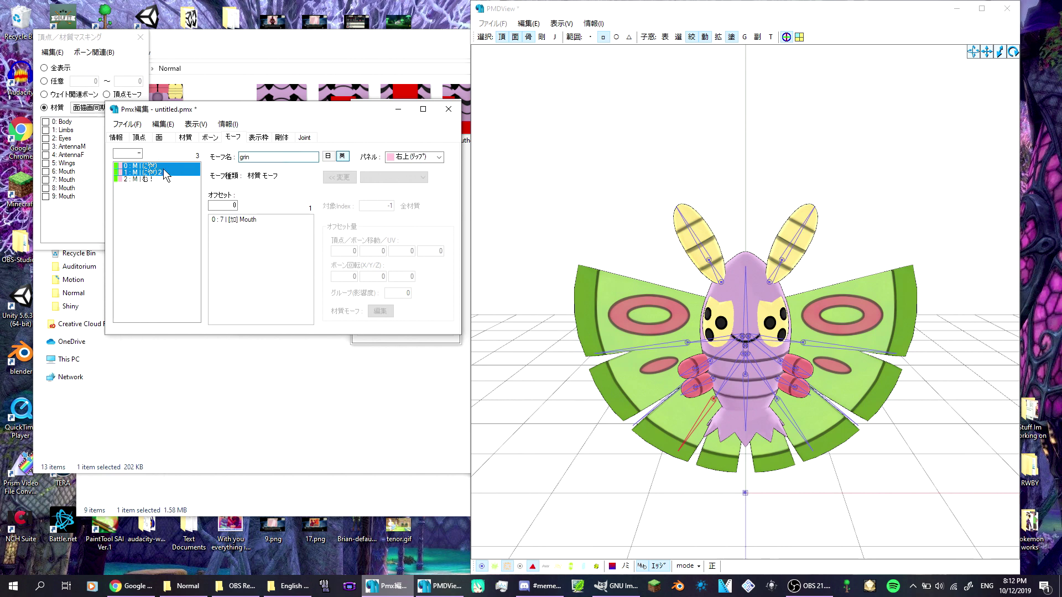
# Save the reloaded model over untitled.pmx
pyautogui.click(126, 124)
pyautogui.click(143, 177)
pyautogui.click(540, 396)
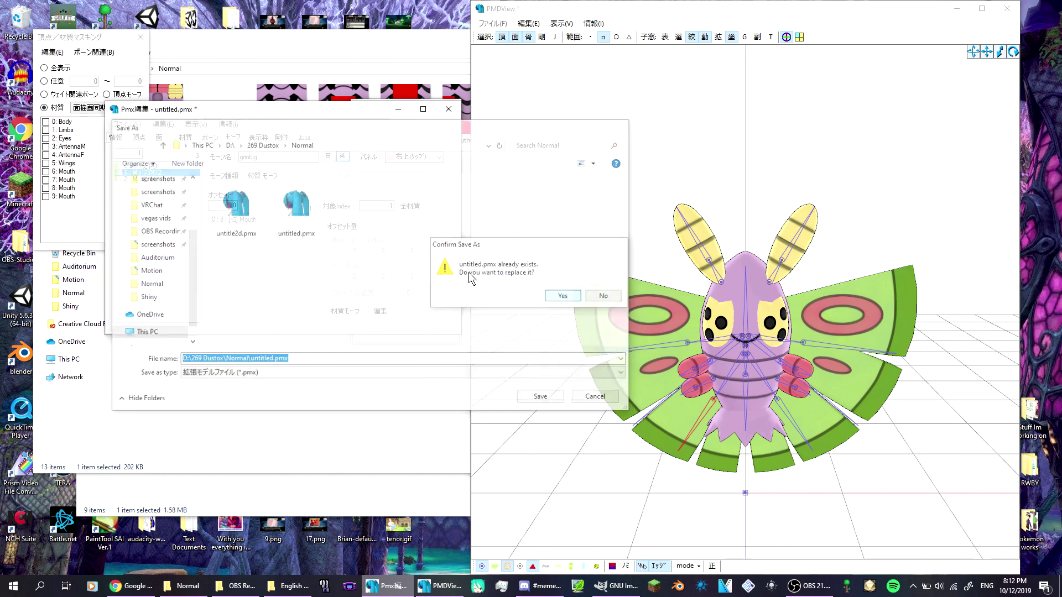
pyautogui.press('Return')
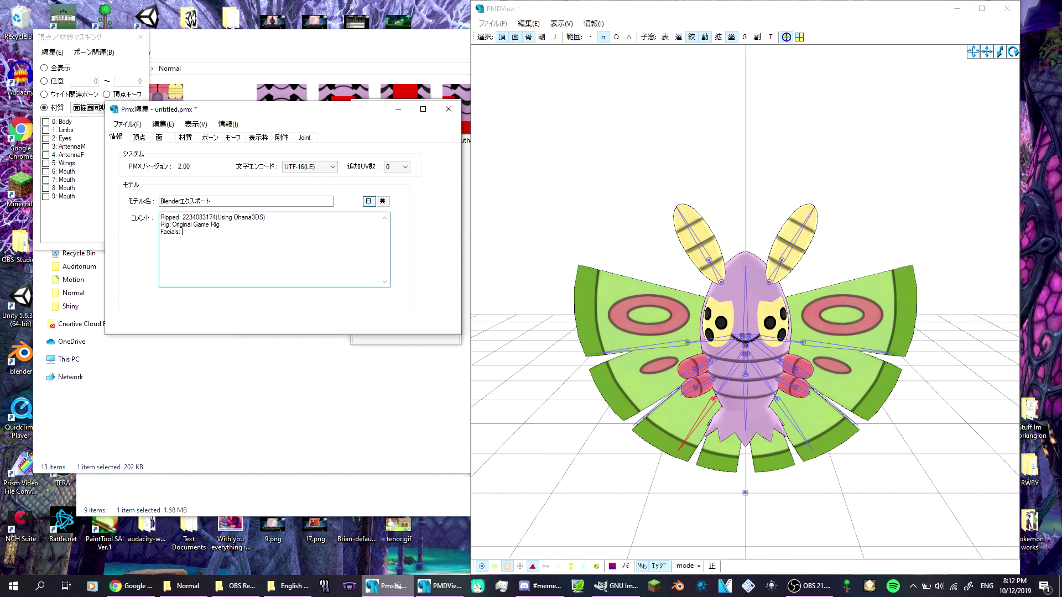
# Copy the Japanese credits comment over the English model comment, and set the English model name to Dustox
pyautogui.rightClick(169, 227)
pyautogui.click(158, 262)
pyautogui.click(382, 201)
pyautogui.moveTo(161, 216); pyautogui.dragTo(281, 241)
pyautogui.rightClick(280, 241)
pyautogui.click(266, 290)
pyautogui.moveTo(280, 202); pyautogui.dragTo(87, 206)
pyautogui.write('Dud')
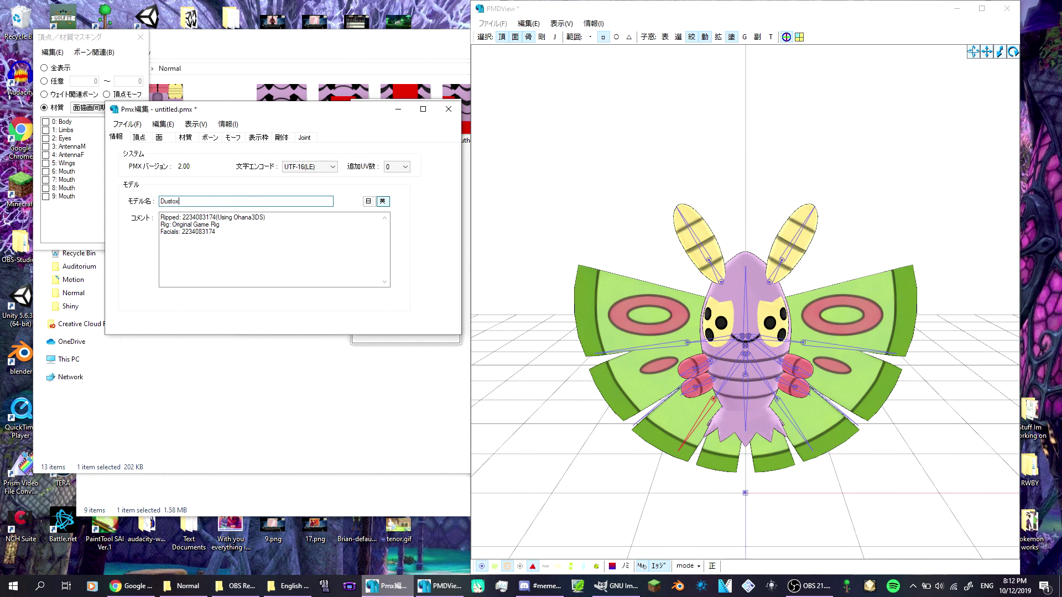
# Copy the English model name Dustox into the Japanese model name and save over untitled.pmx
pyautogui.rightClick(166, 200)
pyautogui.click(56, 238)
pyautogui.click(368, 202)
pyautogui.moveTo(160, 201); pyautogui.dragTo(249, 201)
pyautogui.rightClick(248, 200)
pyautogui.click(160, 247)
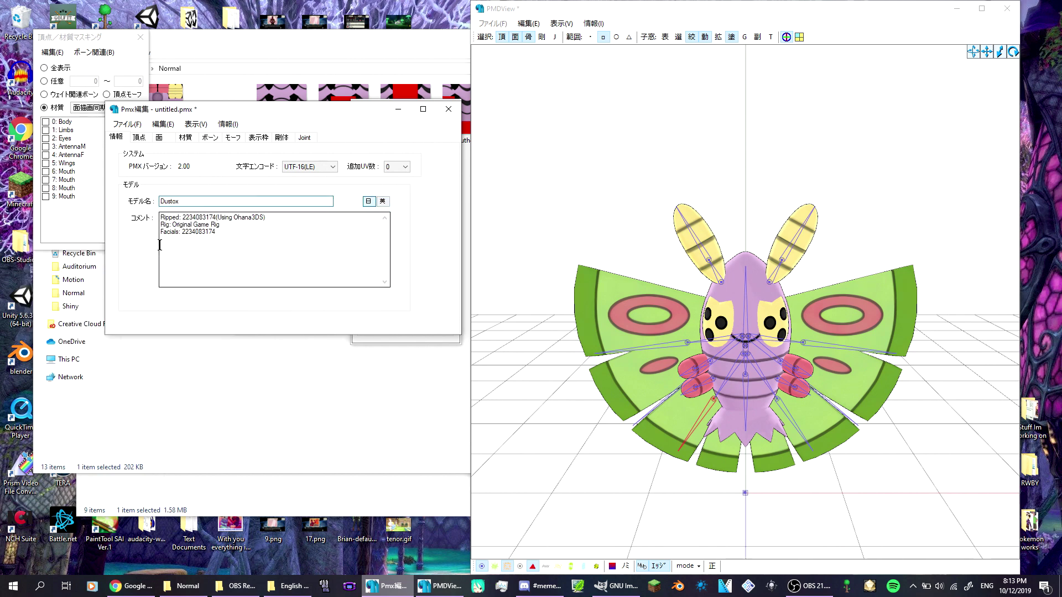
pyautogui.click(131, 125)
pyautogui.click(154, 176)
pyautogui.click(229, 389)
# Rename untitled.pmx in the Normal folder as Dustox(Male).pmx
pyautogui.click(160, 207)
pyautogui.click(160, 206)
pyautogui.rightClick(156, 205)
pyautogui.click(138, 251)
pyautogui.write('(Male.pmx')
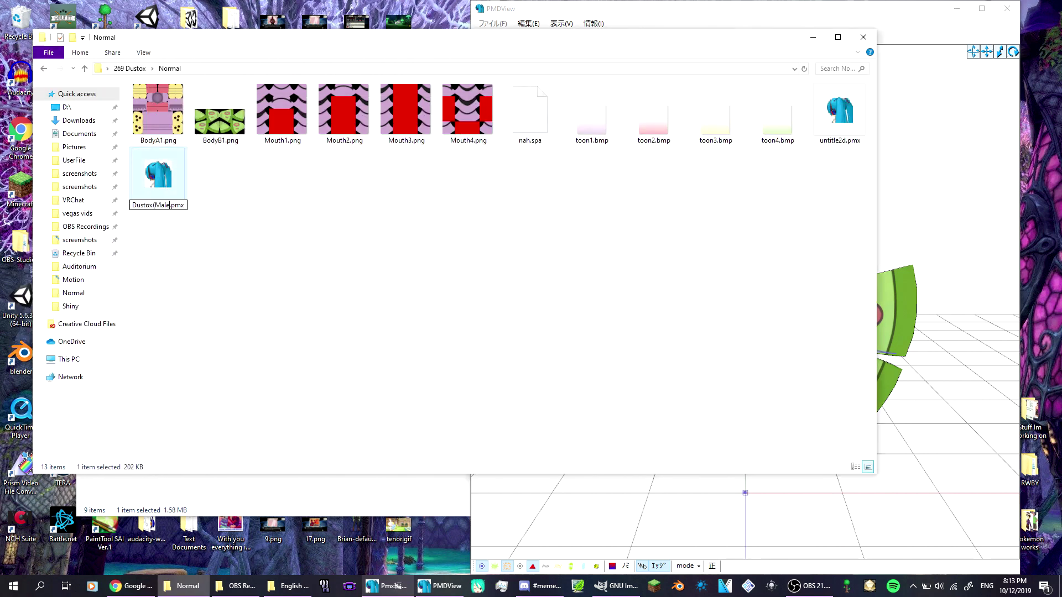
pyautogui.click(191, 272)
# Delete the AntennaM material and its parts from the open model, then check the remaining materials
pyautogui.click(407, 588)
pyautogui.click(140, 128)
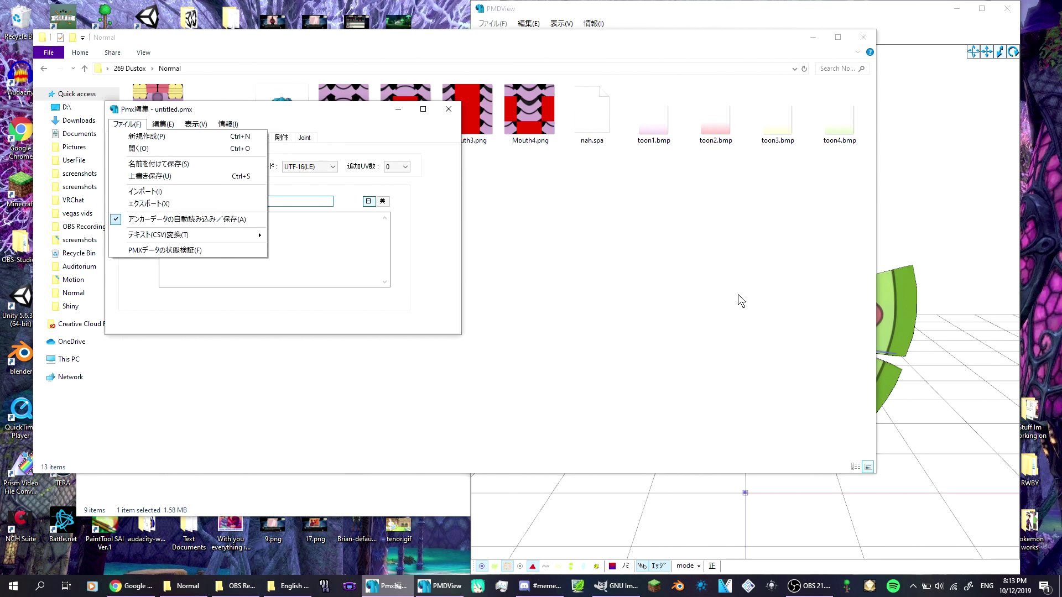
pyautogui.click(935, 332)
pyautogui.rightClick(83, 148)
pyautogui.click(119, 264)
pyautogui.click(555, 332)
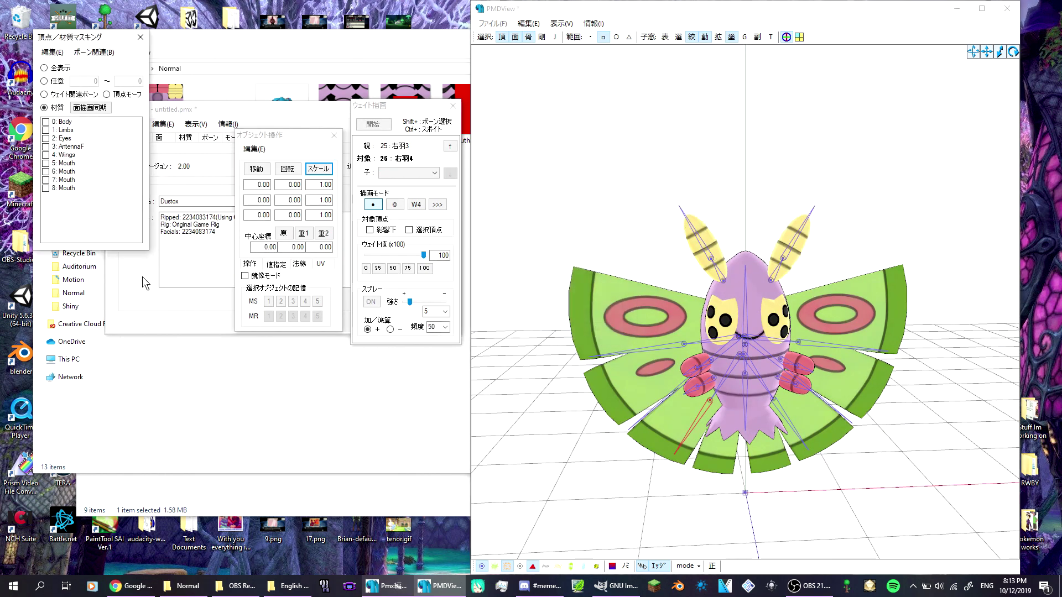
pyautogui.click(143, 278)
pyautogui.click(187, 138)
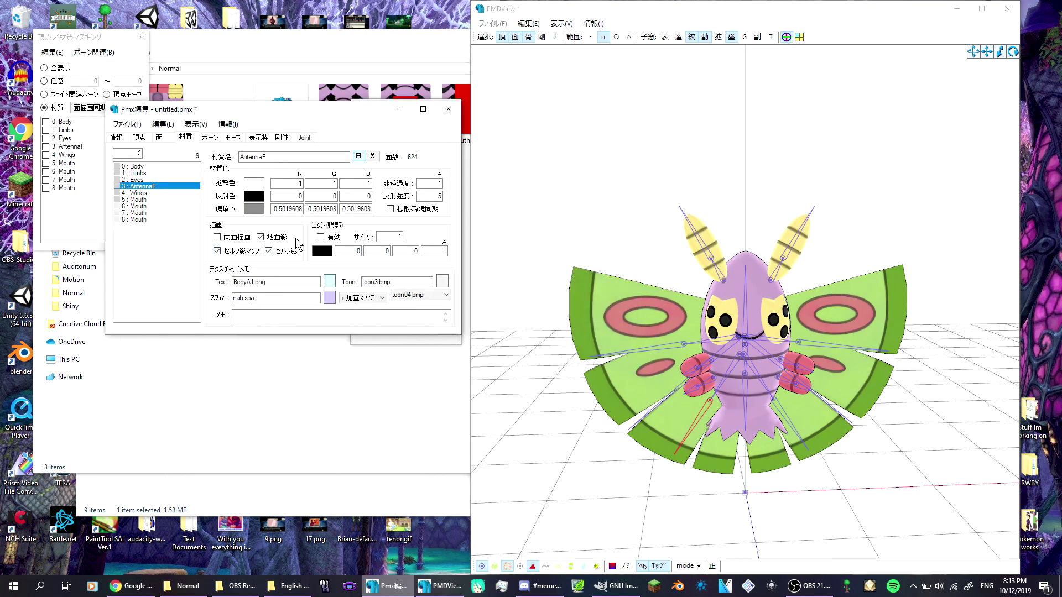
# Save the AntennaF-only model as untitled.pmx and rename that file as Dustox(Female).pmx
pyautogui.click(126, 124)
pyautogui.press('Escape')
pyautogui.click(233, 363)
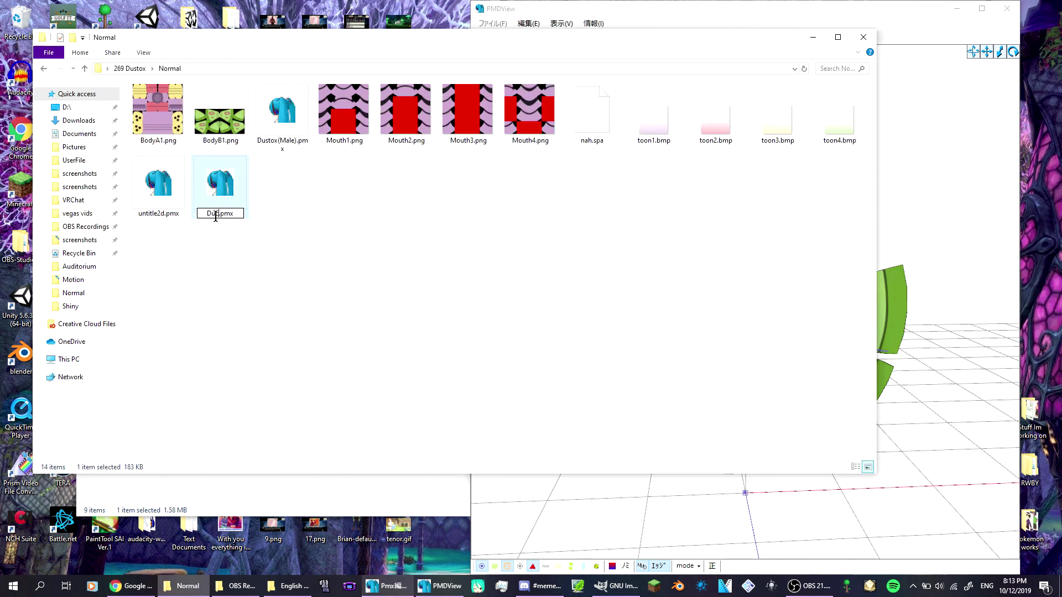
pyautogui.write('Female')
# Delete untitle2d.pmx from the Normal folder
pyautogui.click(333, 241)
pyautogui.click(242, 194)
pyautogui.press('Delete')
# Load Dustox(Male).pmx into the editor and delete its AntennaF material with its parts
pyautogui.click(283, 119)
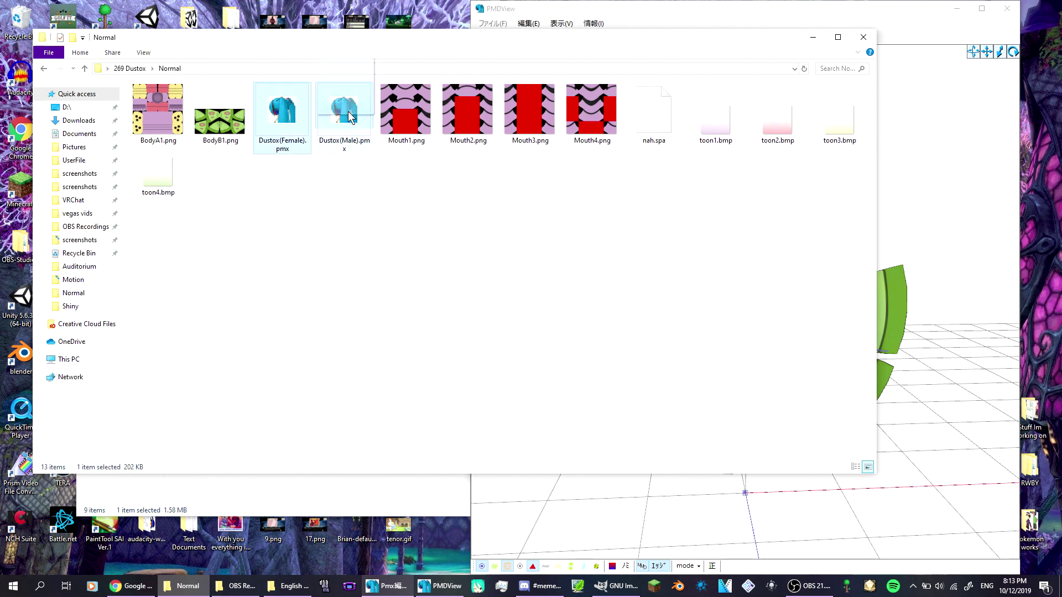
pyautogui.moveTo(344, 117); pyautogui.dragTo(307, 261)
pyautogui.click(314, 280)
pyautogui.click(971, 324)
pyautogui.click(75, 157)
pyautogui.rightClick(76, 157)
pyautogui.click(159, 270)
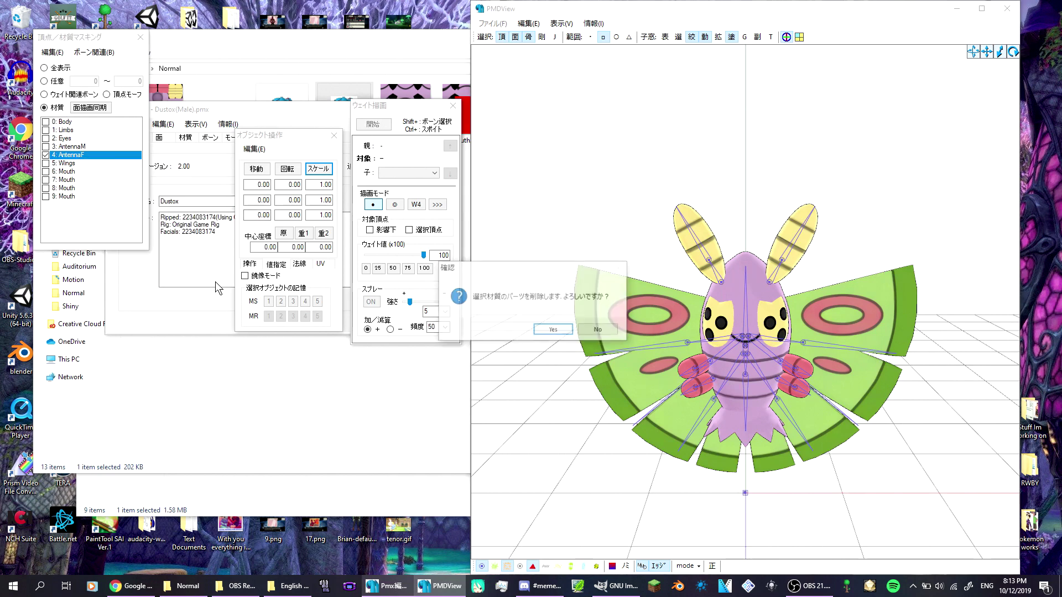
pyautogui.click(550, 334)
# Save the AntennaM-only model over Dustox(Male).pmx
pyautogui.click(188, 110)
pyautogui.click(132, 128)
pyautogui.click(149, 176)
pyautogui.click(540, 396)
pyautogui.click(554, 297)
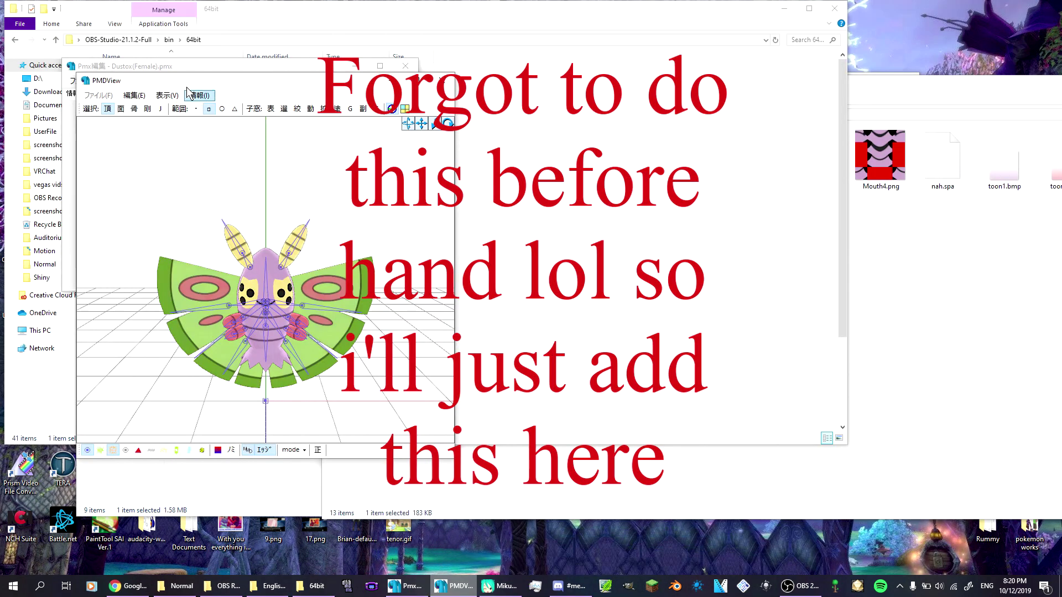
# Set the texture of Mouth material 7 in Dustox(Female).pmx to Mouth3.png
pyautogui.click(143, 96)
pyautogui.click(117, 170)
pyautogui.click(205, 238)
pyautogui.press('BackSpace')
pyautogui.write('3')
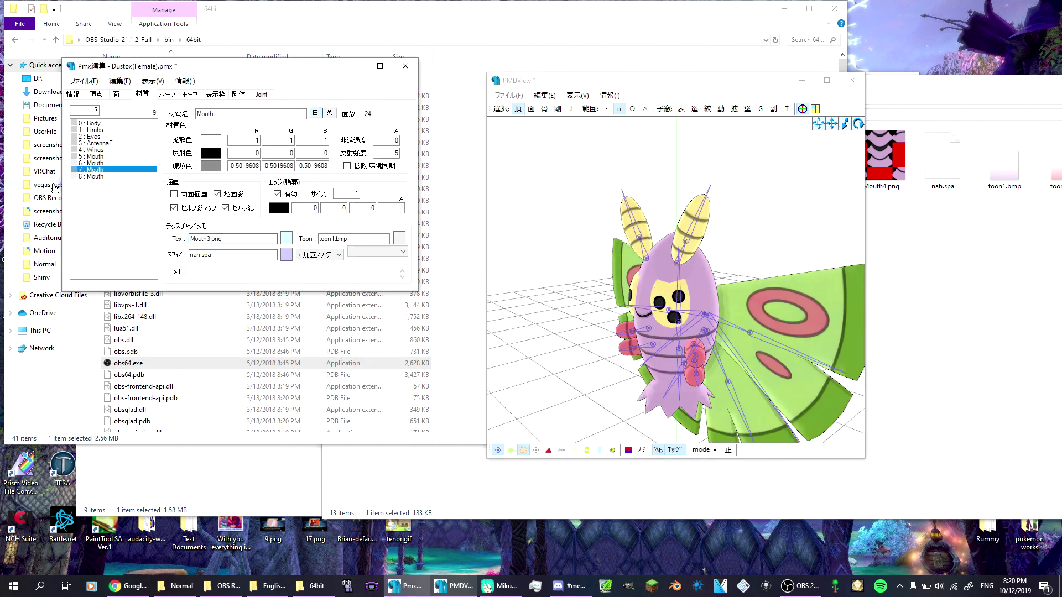
# Rename morph 2, which targets Mouth material 8, as Sad
pyautogui.click(190, 95)
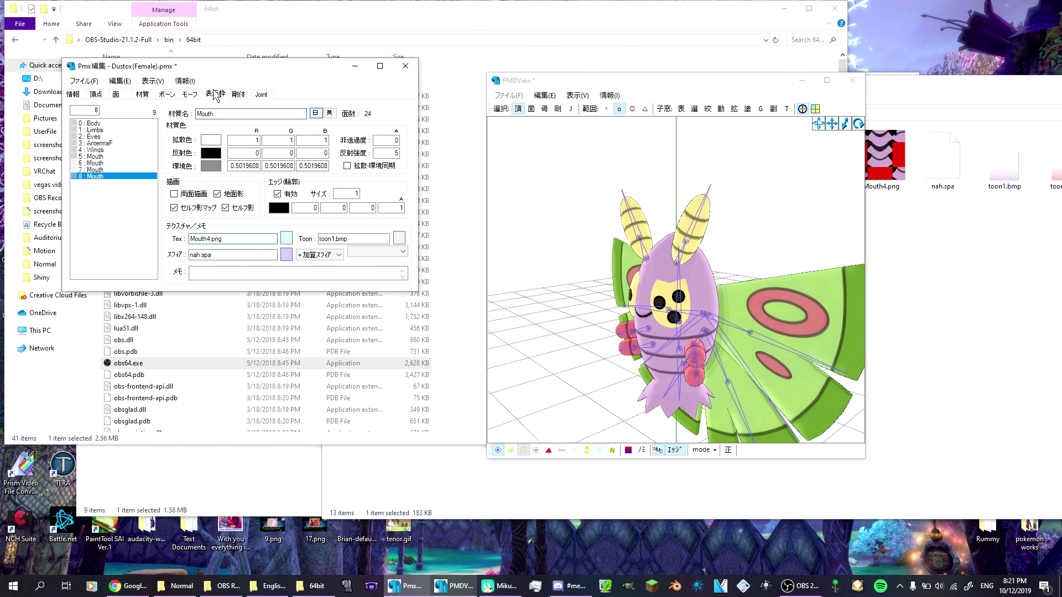
pyautogui.click(122, 137)
pyautogui.moveTo(214, 114); pyautogui.dragTo(108, 125)
pyautogui.write('Sad')
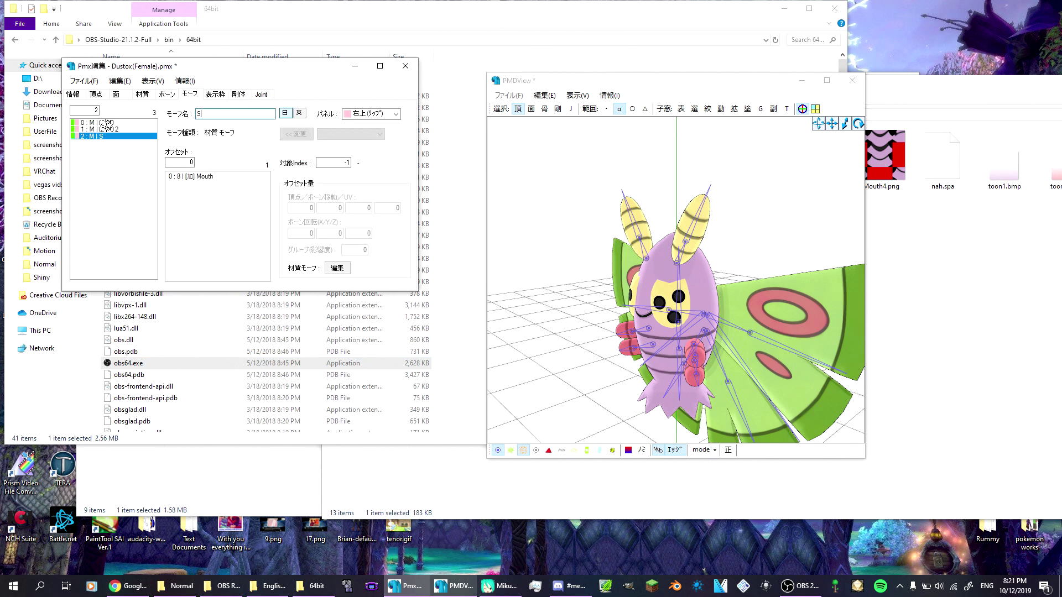